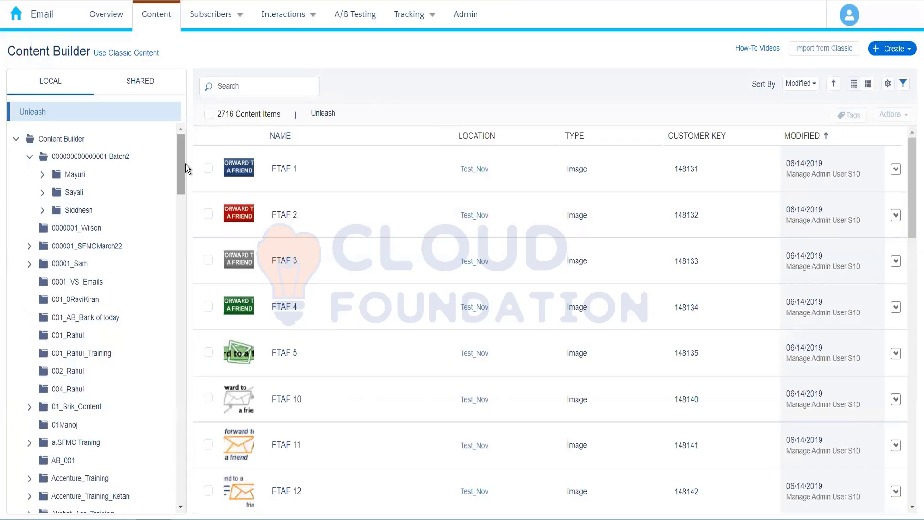
Scroll the Content Builder folder tree down past the 000001 folders
drag(181, 166, 181, 184)
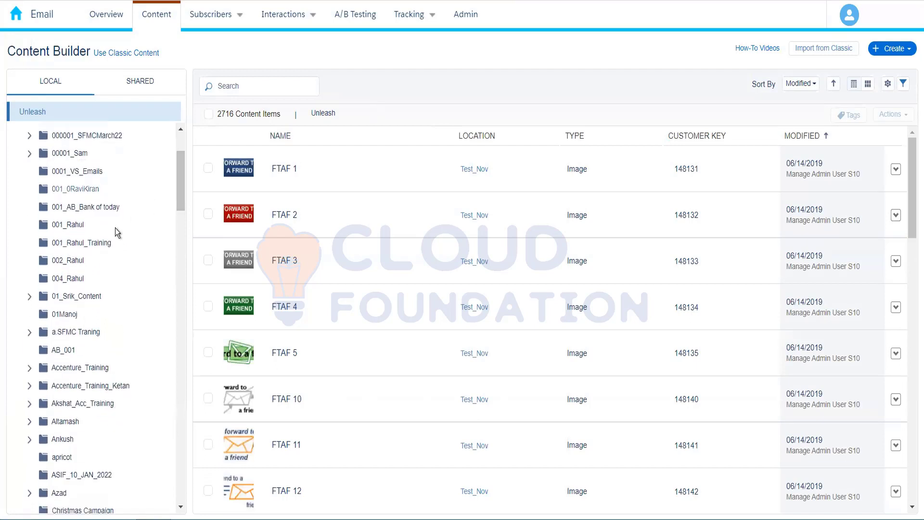
Open the Publication List Demo email from 001_Rahul_Training > 004_Rahul and show its other actions
click(78, 244)
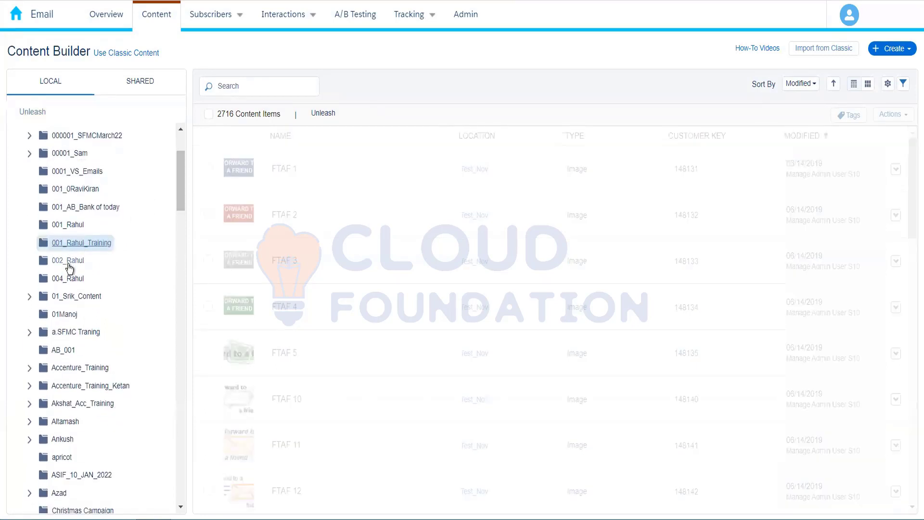
click(67, 278)
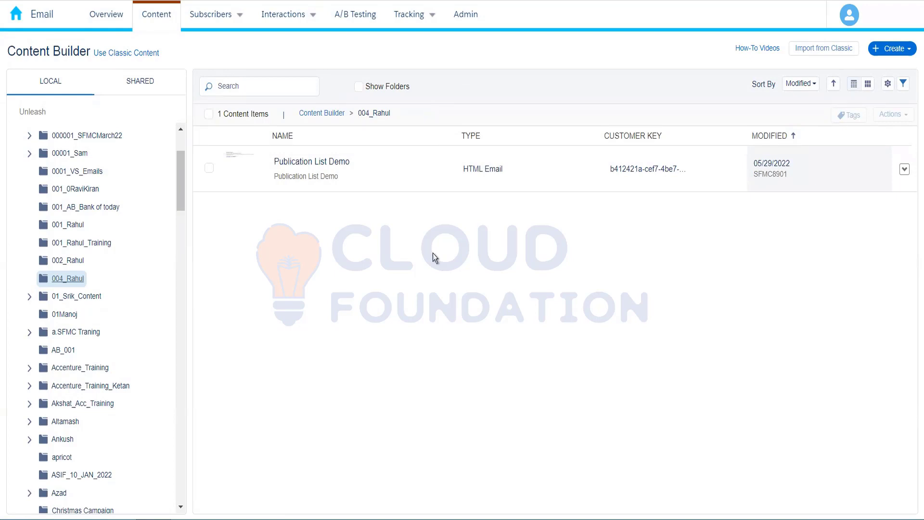
click(411, 177)
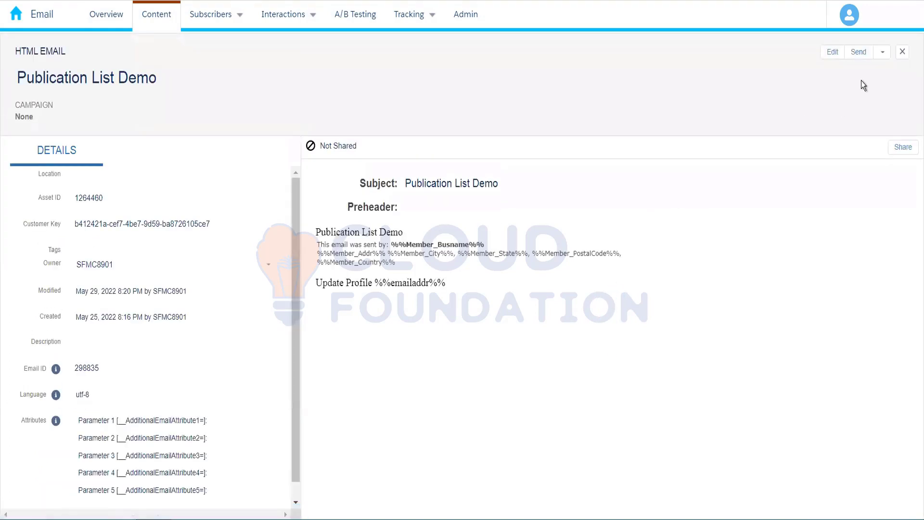
click(882, 57)
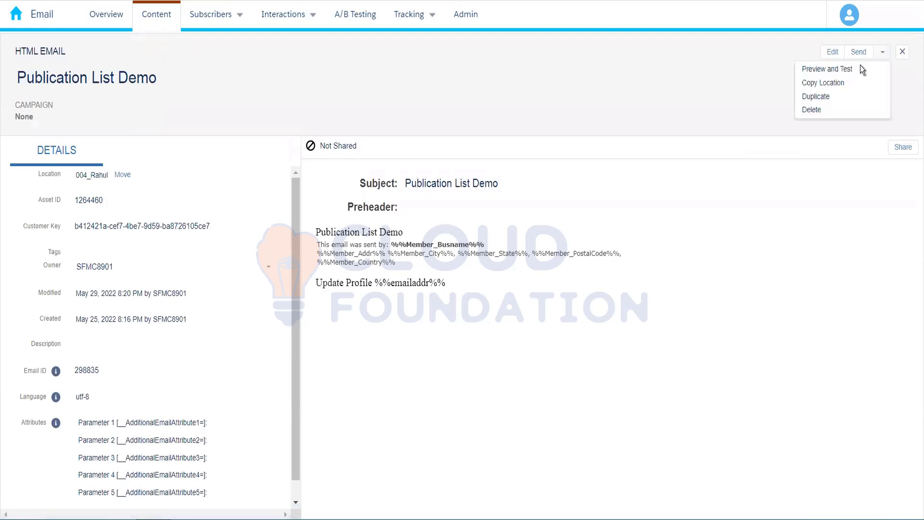
Go to the email's Content step via Preview and Test, dismissing the warning notice
click(827, 70)
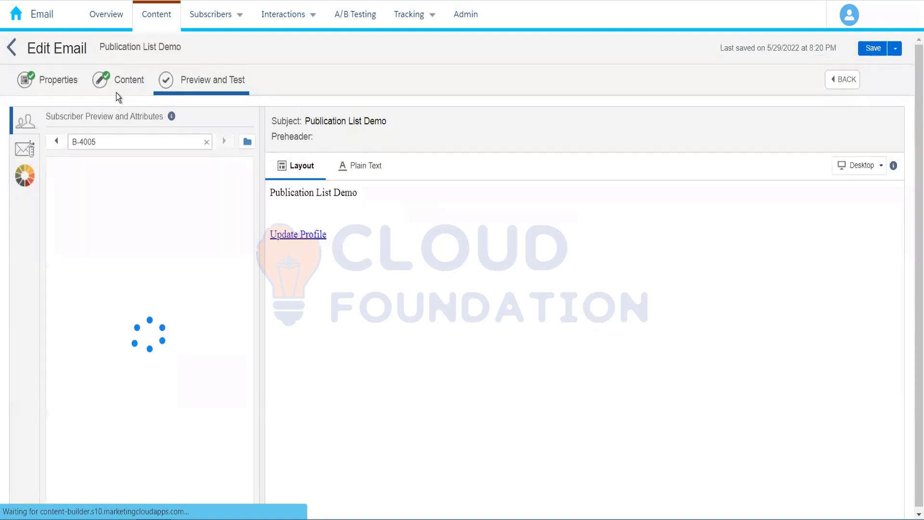
click(122, 87)
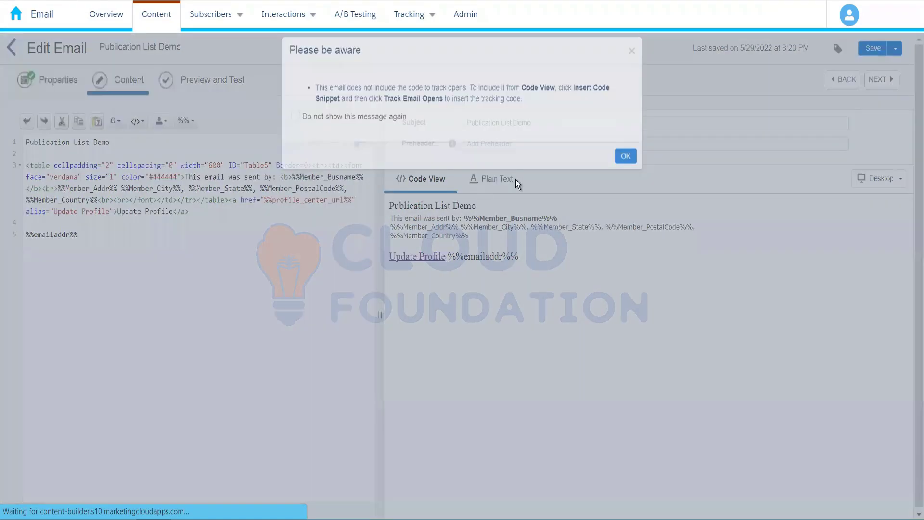
click(625, 172)
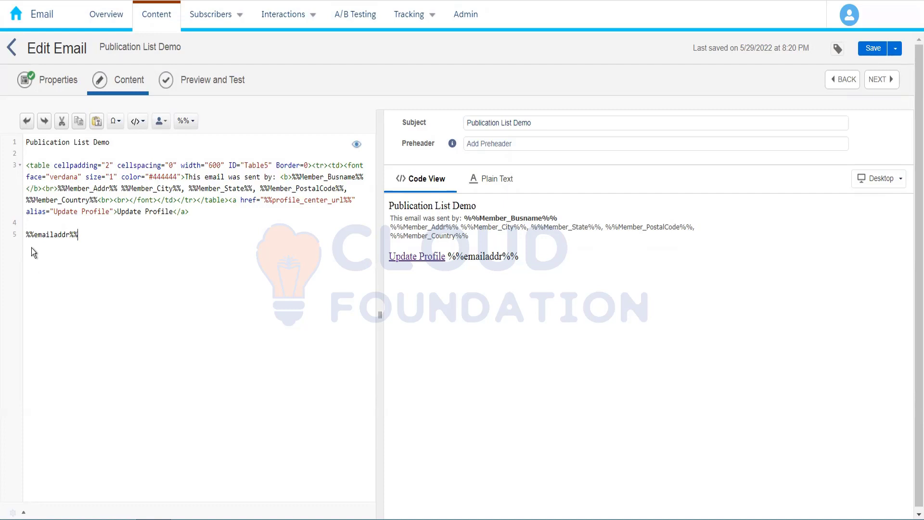
Inspect the %%emailaddr%% string on line 5 and place the cursor at the line's end
drag(26, 233, 94, 236)
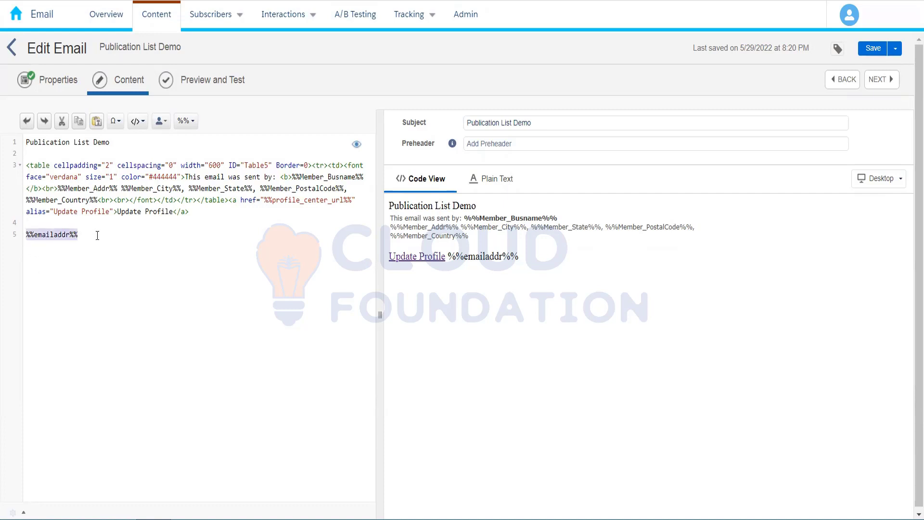
click(96, 236)
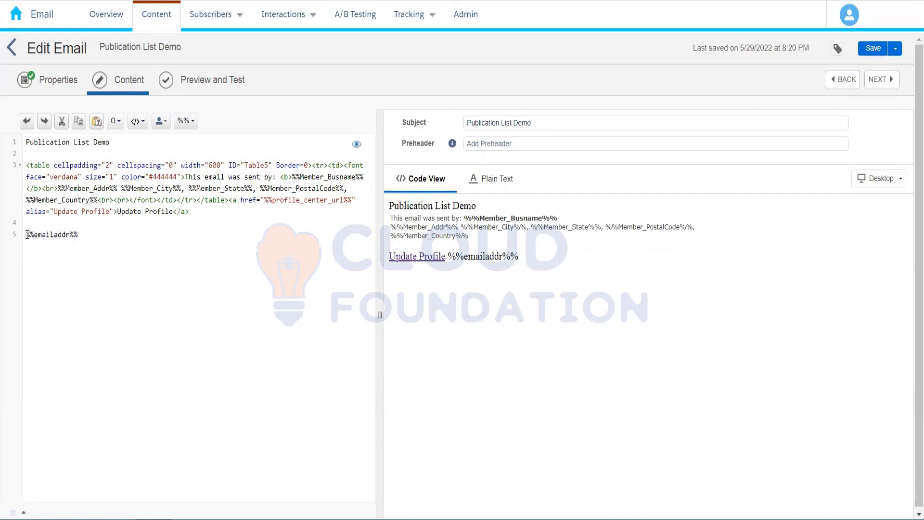
drag(26, 234, 35, 234)
drag(33, 234, 69, 236)
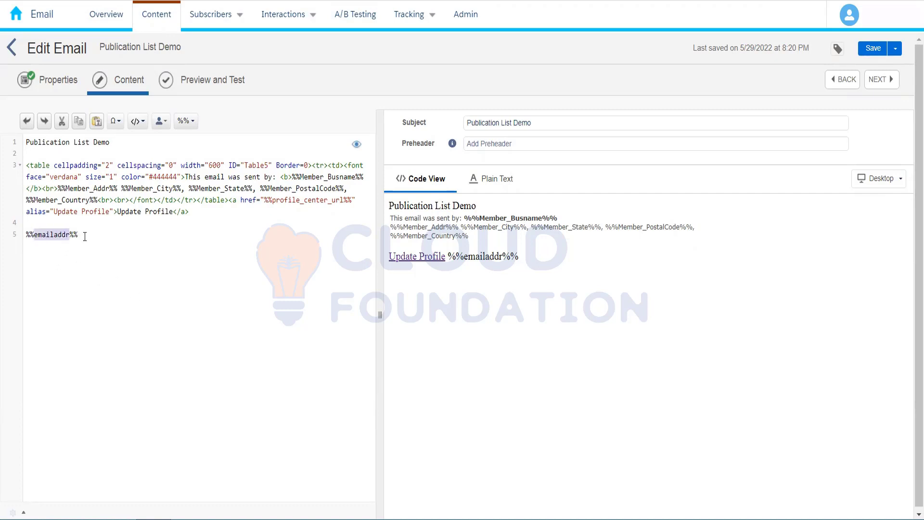
click(85, 237)
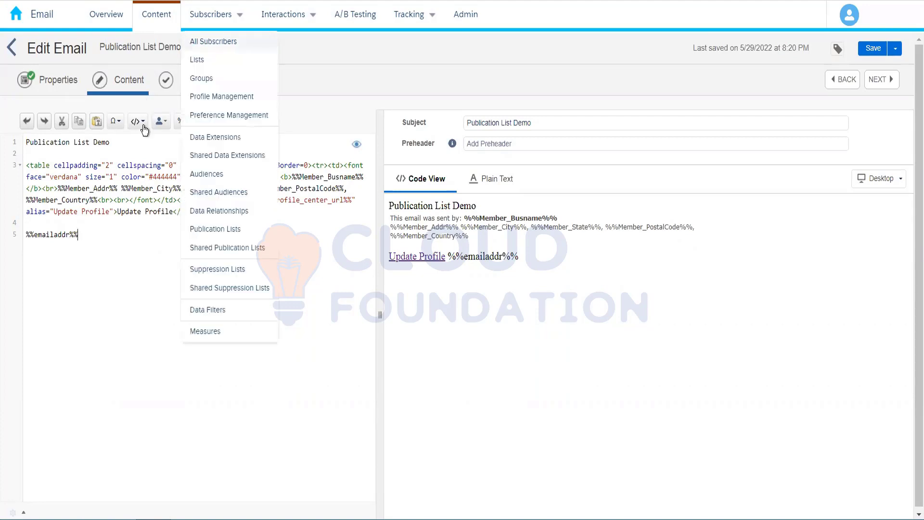
Insert the Location profile attribute into the table code, then undo the misplaced insertion
click(162, 126)
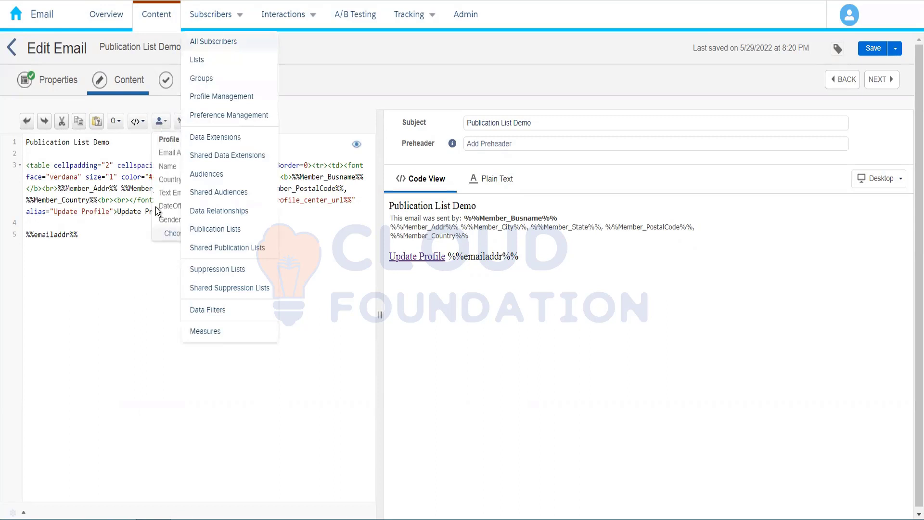
click(80, 357)
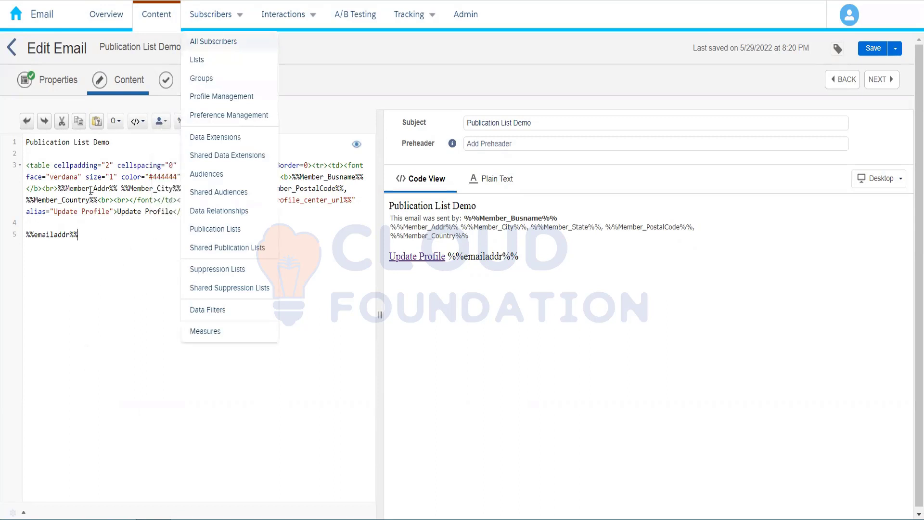
click(186, 200)
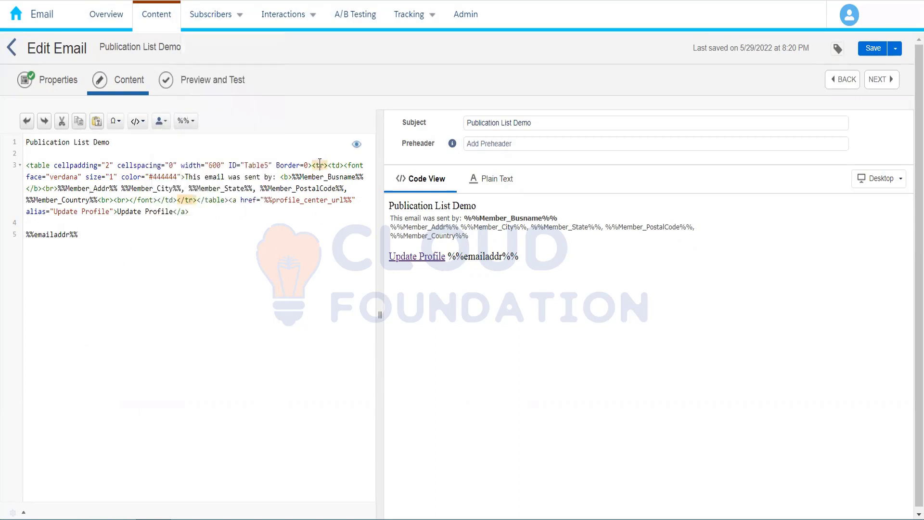
click(161, 121)
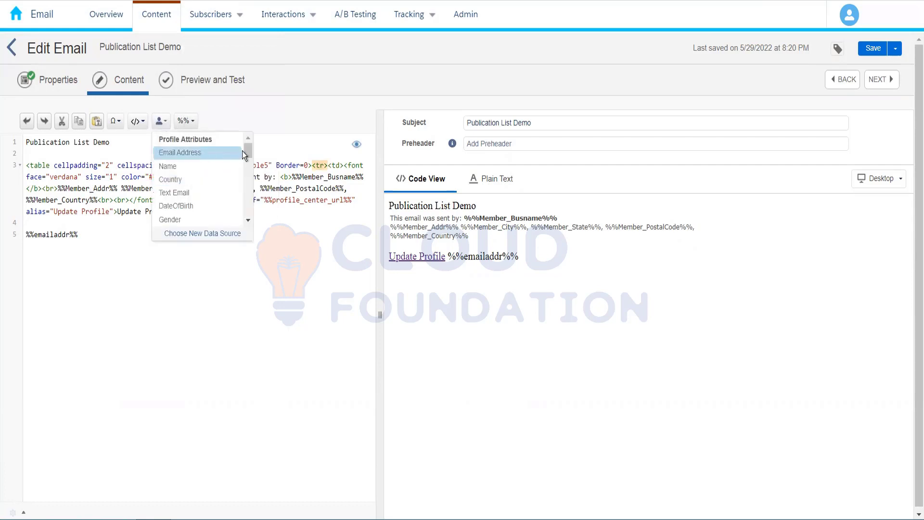
mouse_move(246, 151)
mouse_down()
mouse_move(241, 222)
mouse_move(241, 143)
mouse_up()
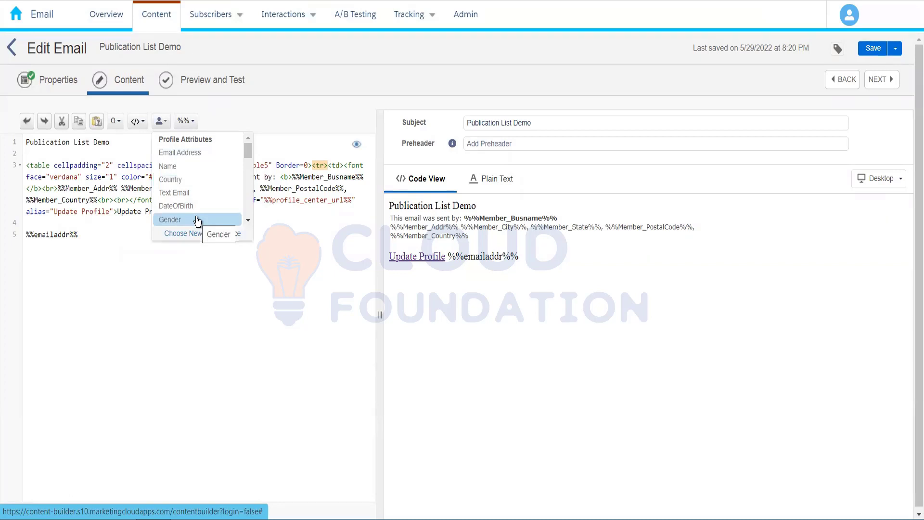
drag(246, 152, 247, 160)
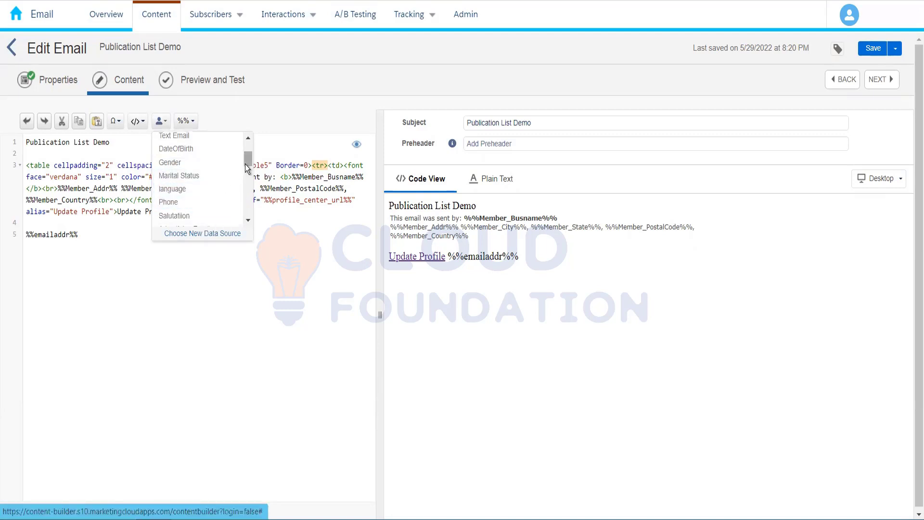
drag(246, 169, 245, 178)
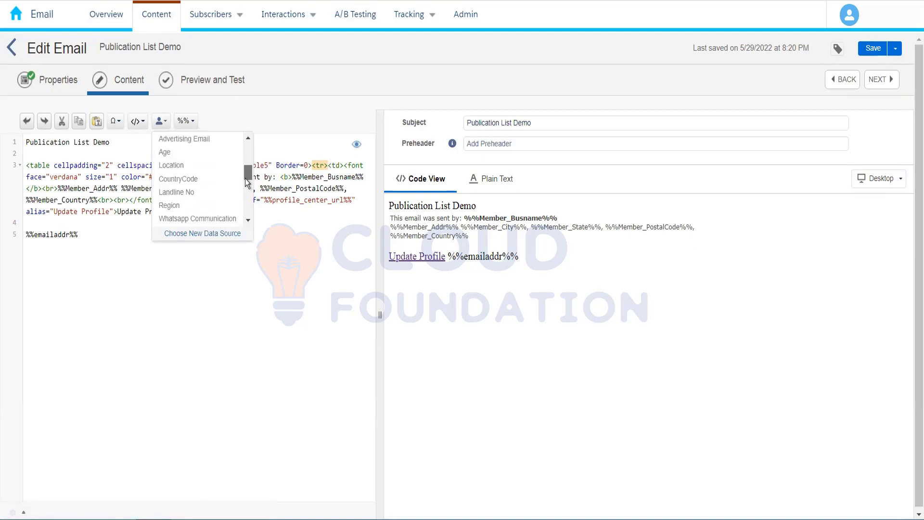
click(194, 168)
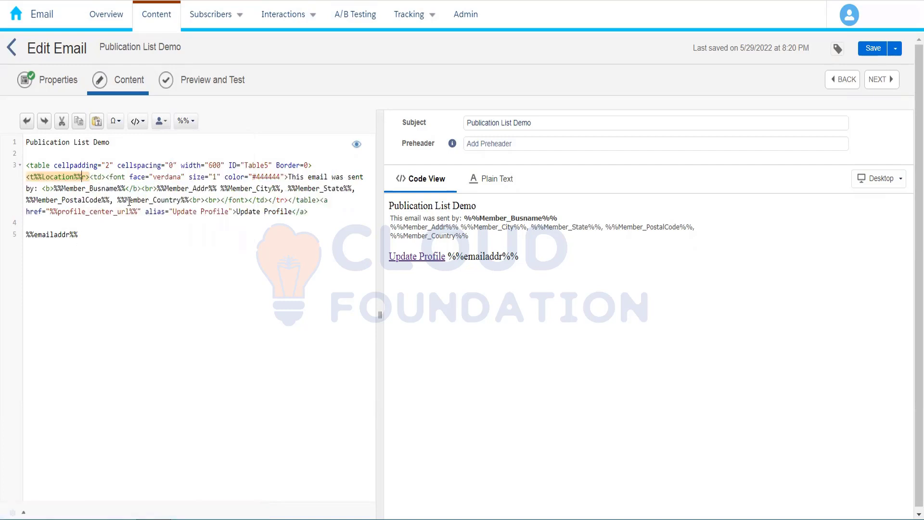
key(ctrl+z)
Insert %%Location%% from Profile Attributes on line 7, below %%emailaddr%%
click(102, 239)
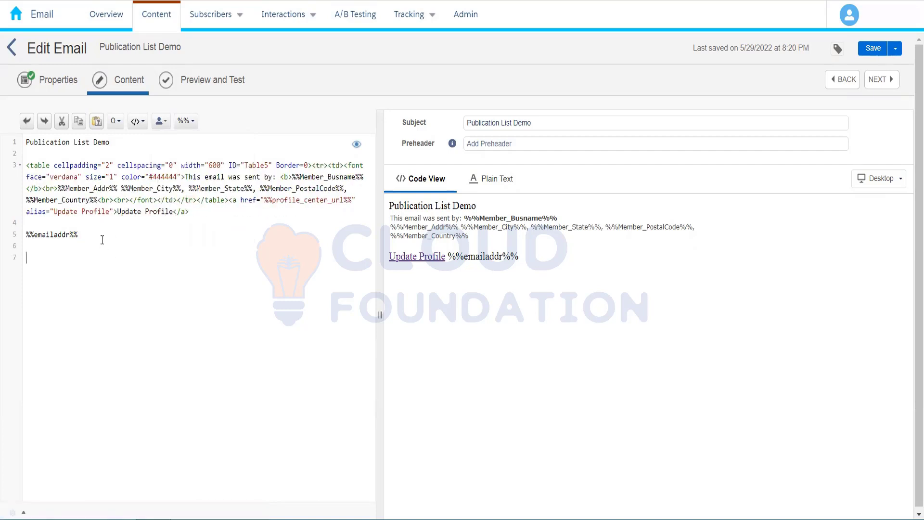
click(159, 121)
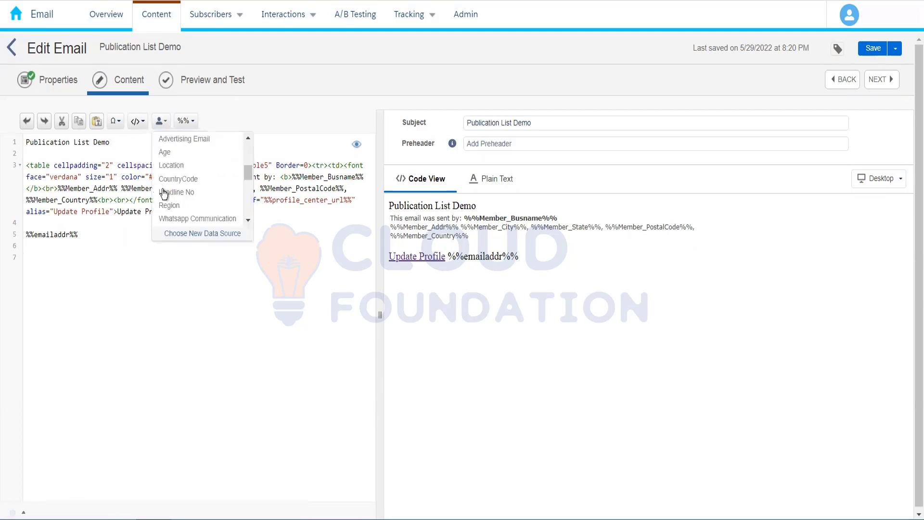
click(195, 165)
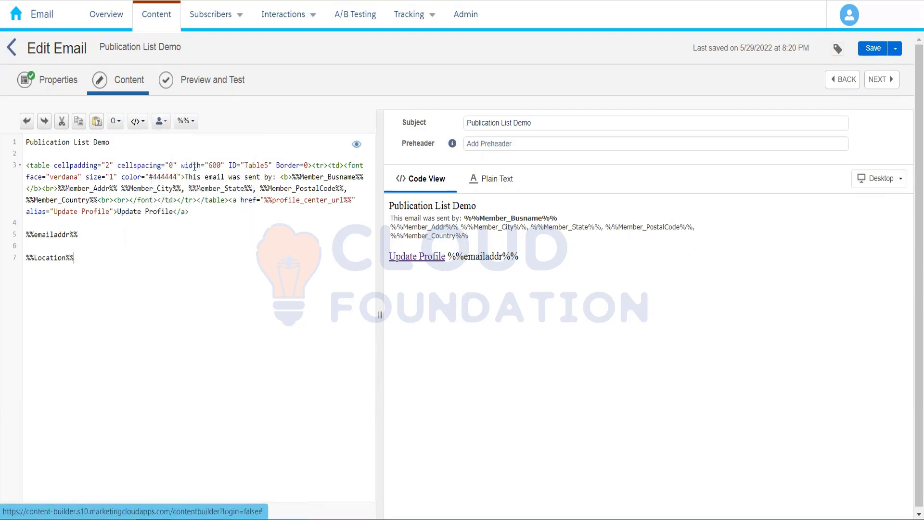
click(167, 123)
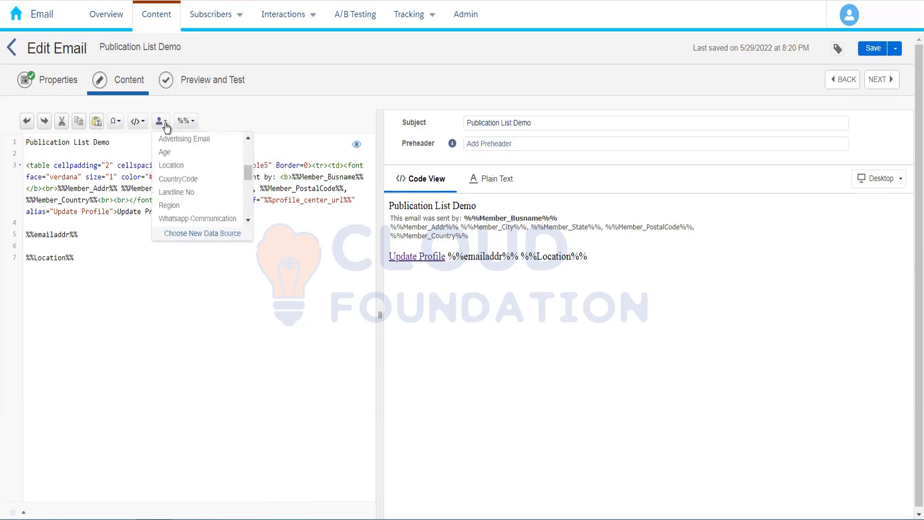
click(99, 258)
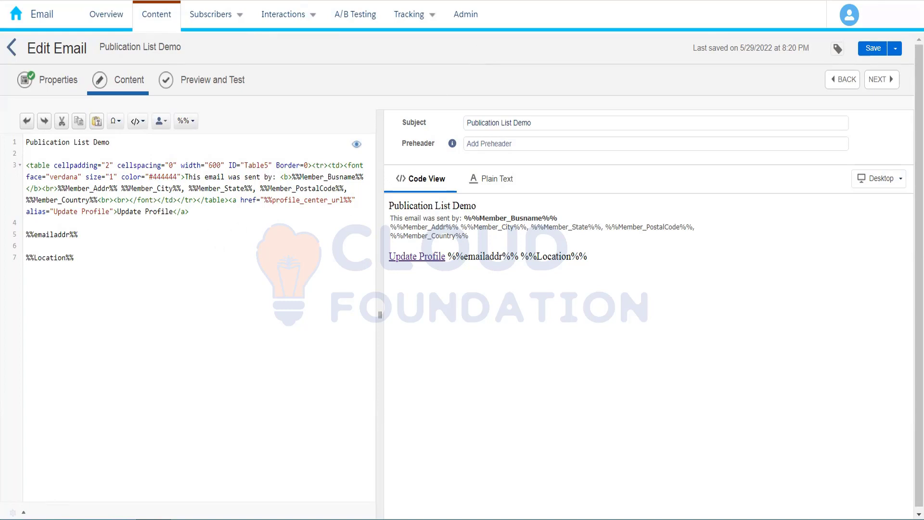
key(ctrl+t)
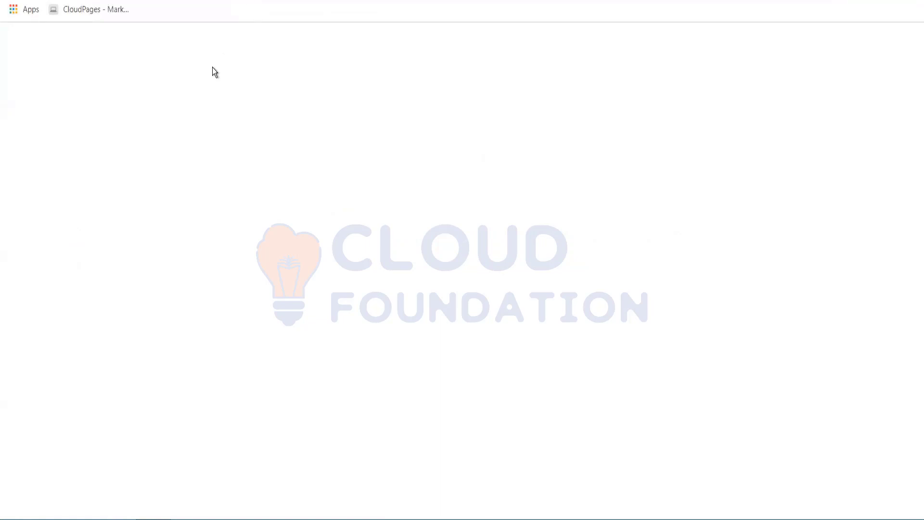
Search Google for 'personalization string marketing cloud' and open the Salesforce Help result
text(perso)
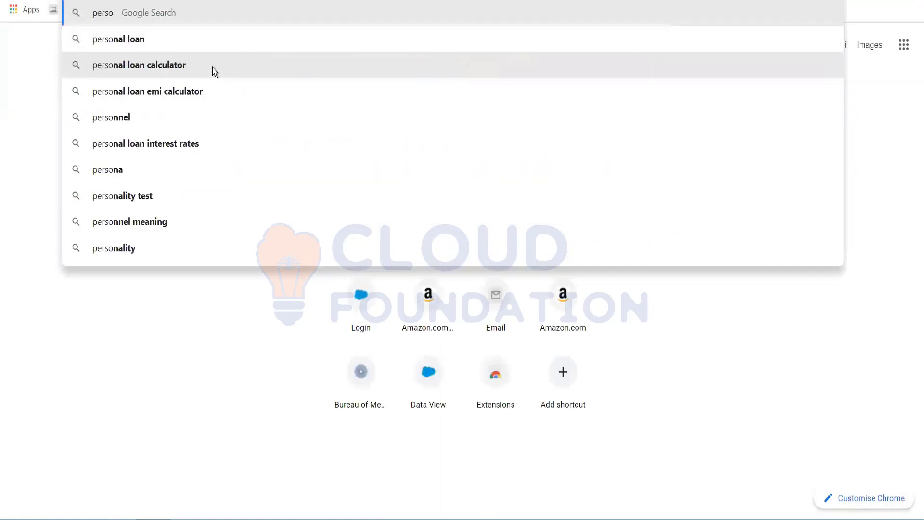
text(nalizations)
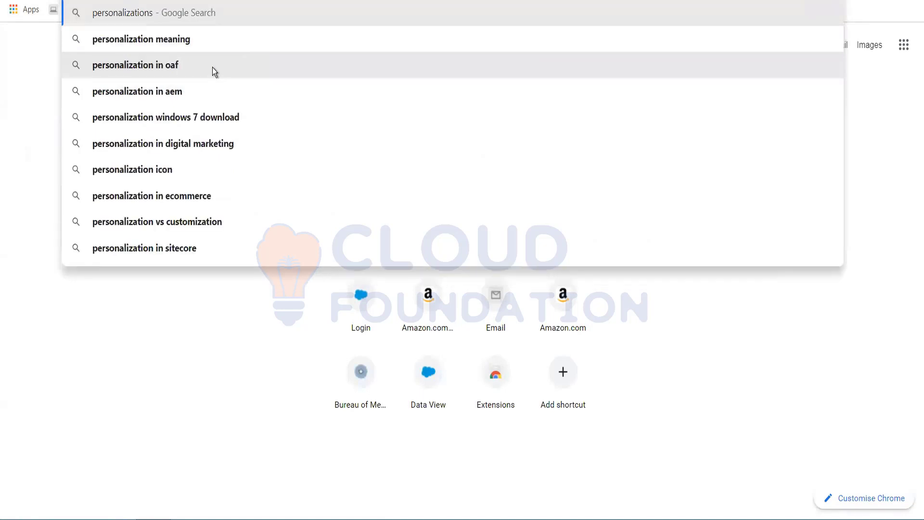
key(BackSpace)
text(string)
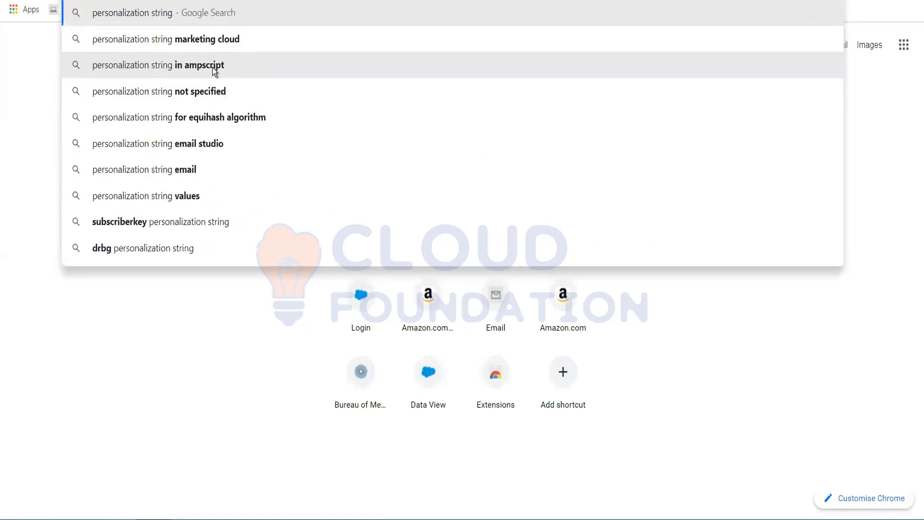
key(Up)
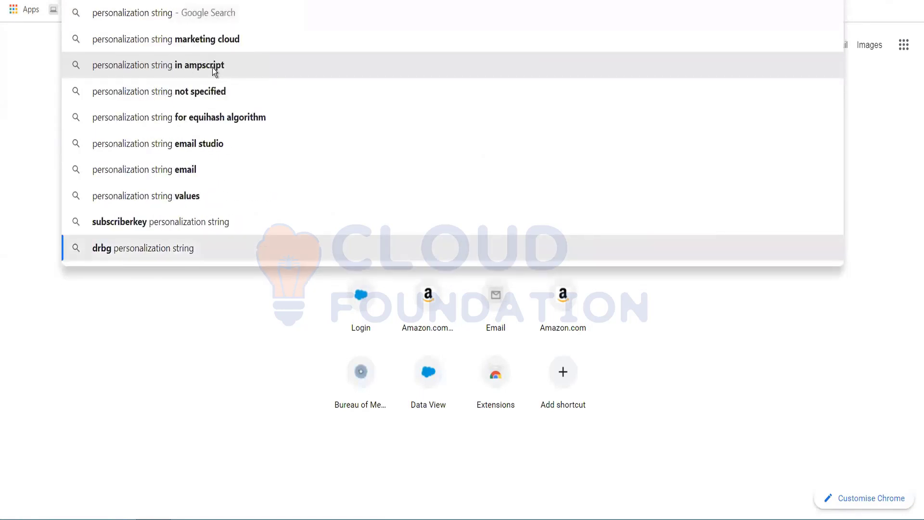
click(252, 39)
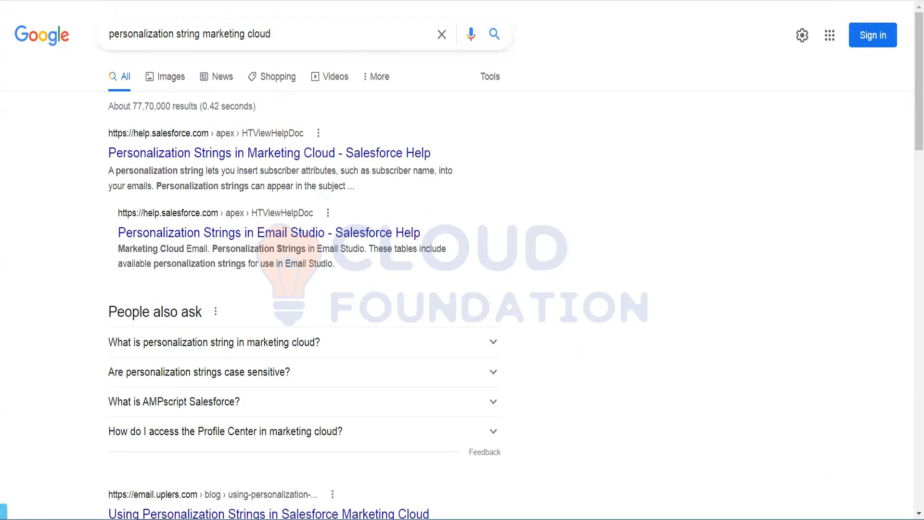
key(ctrl+Tab)
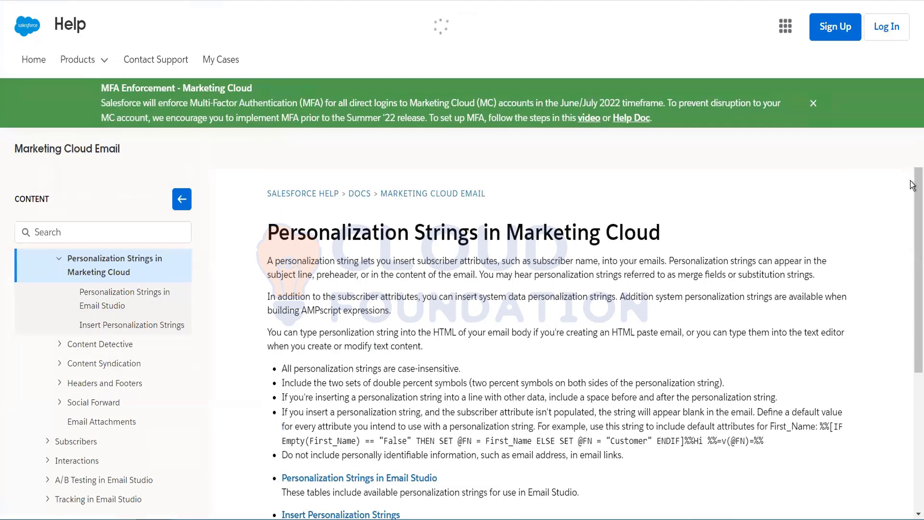
Open 'Personalization Strings in Email Studio' and select %%xtmonth%% in its Email Data table
scroll(911, 281, down, 3)
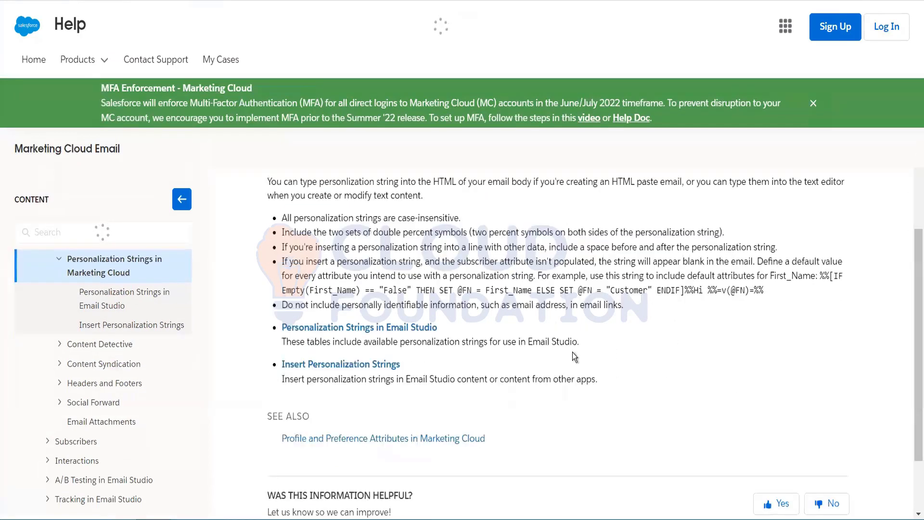
click(355, 330)
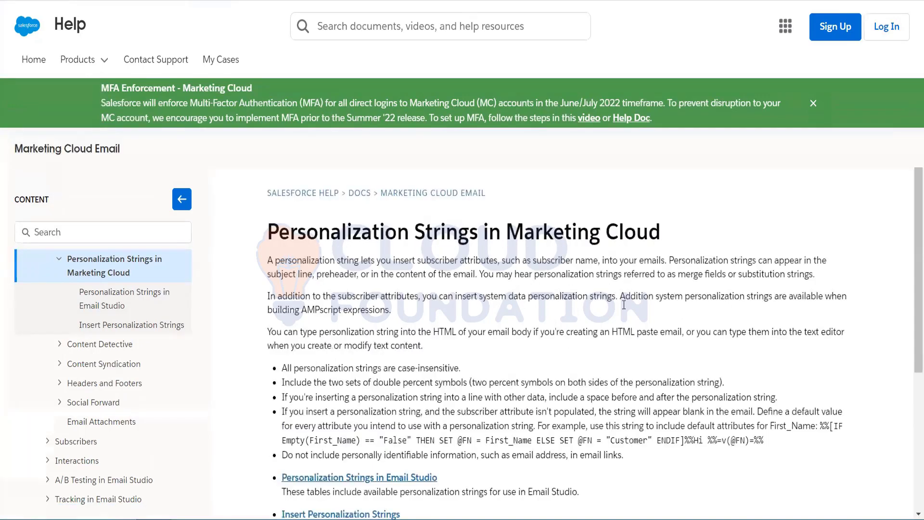
drag(912, 179, 578, 262)
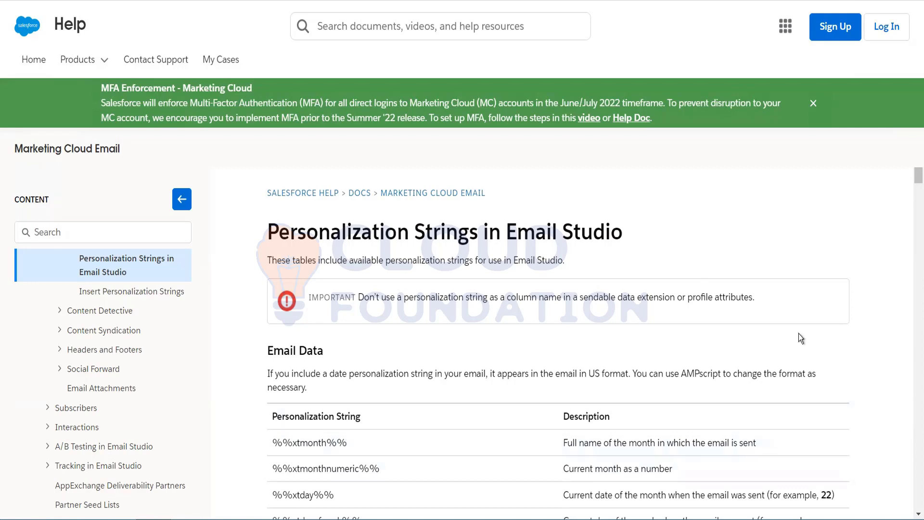
drag(912, 177, 913, 193)
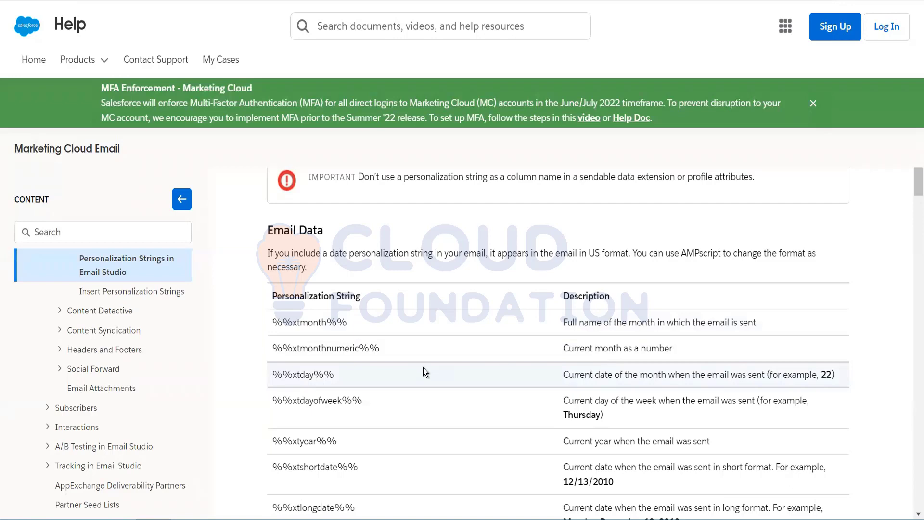
drag(911, 188, 913, 509)
scroll(699, 170, up, 20)
scroll(696, 167, up, 10)
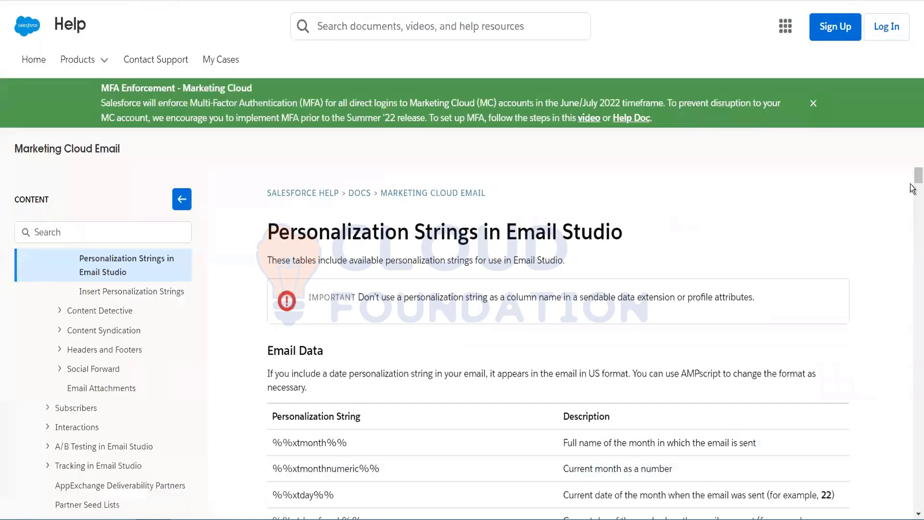
scroll(912, 190, down, 2)
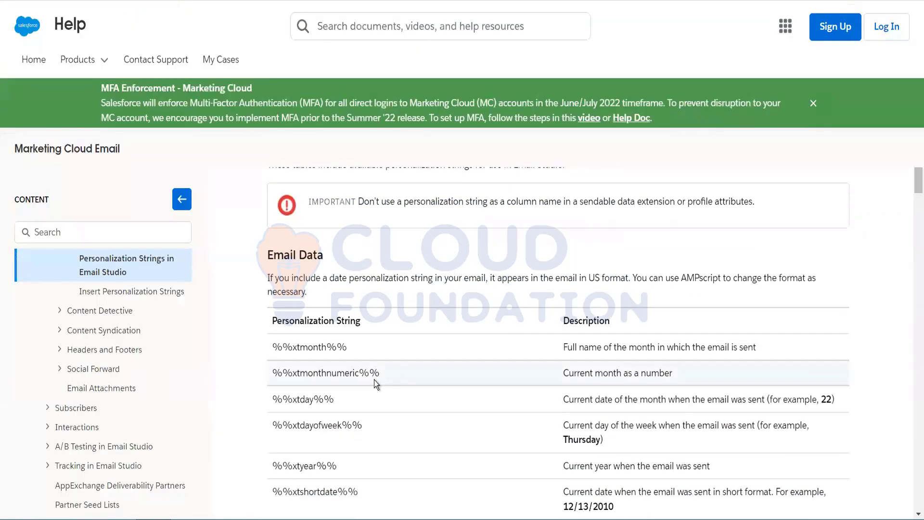
drag(347, 344, 270, 346)
key(ctrl+c)
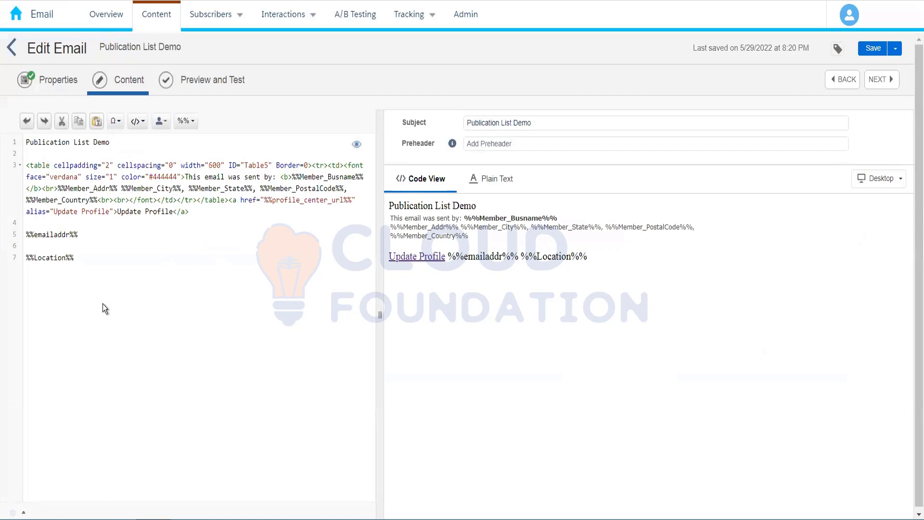
Paste %%xtmonth%% on a new line after %%Location%% and save the email
click(102, 304)
key(Return)
key(Return)
key(ctrl+v)
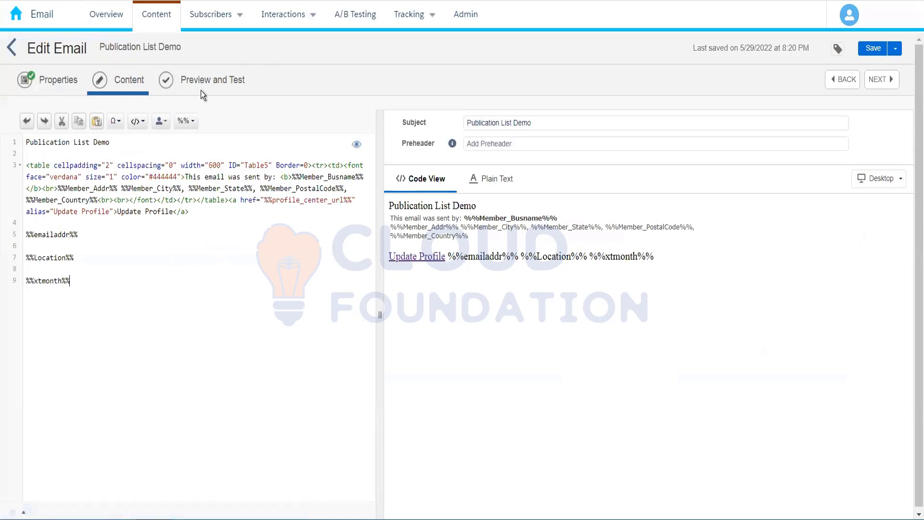
click(202, 82)
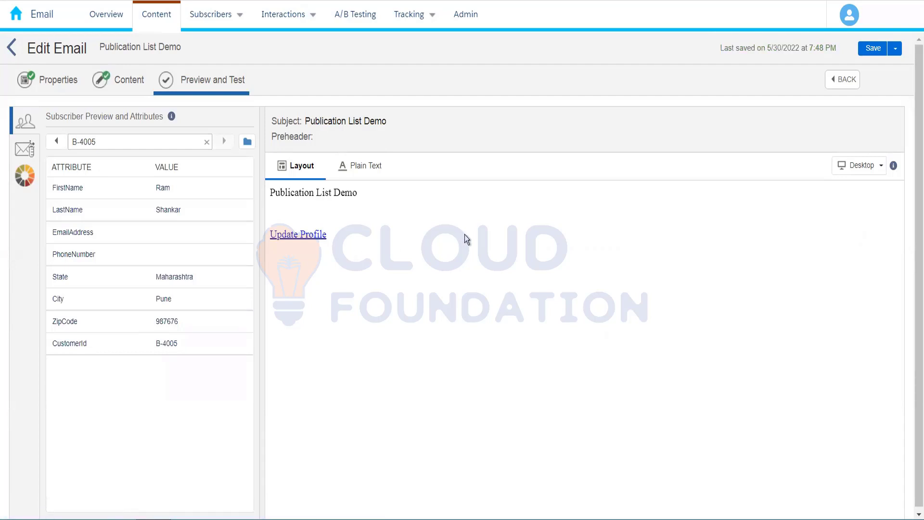
Add a blank line below %%xtmonth%%, save, and check the subscriber's CustomerId value in the preview
click(128, 87)
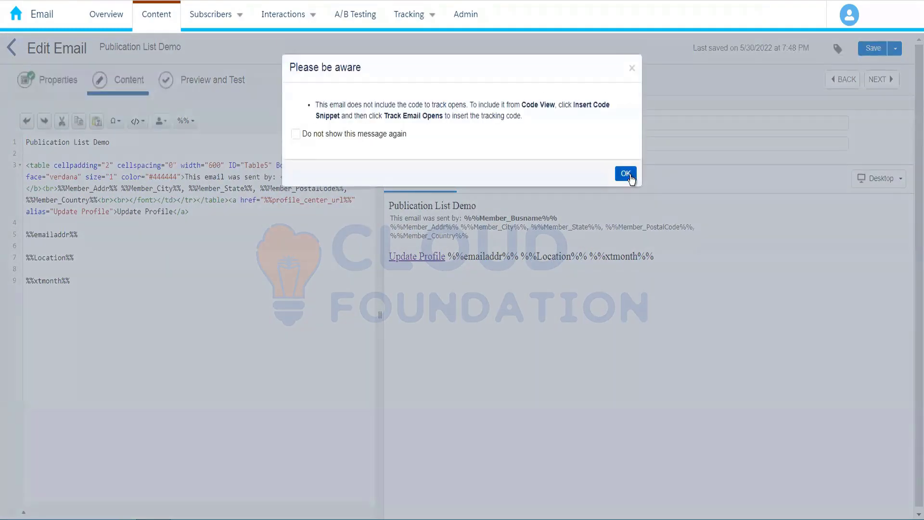
click(622, 171)
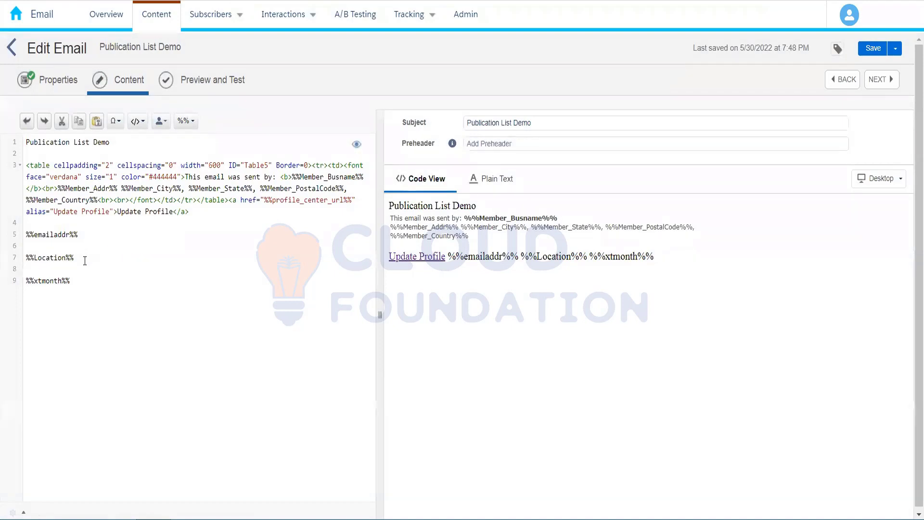
click(88, 260)
drag(76, 281, 7, 285)
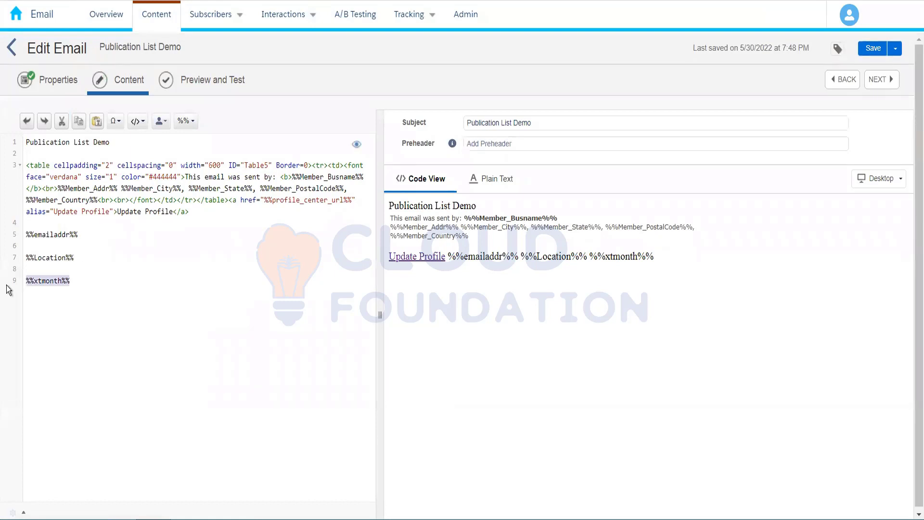
click(104, 287)
key(Return)
key(Return)
key(Return)
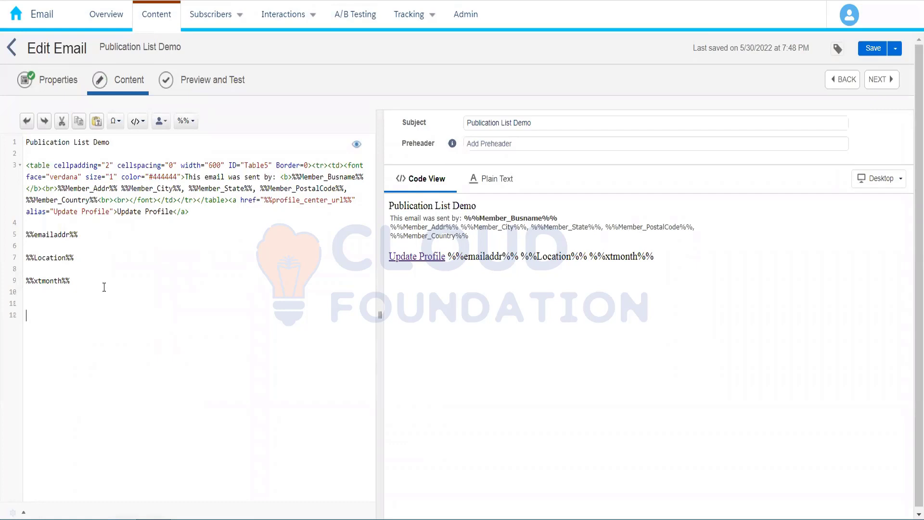
key(BackSpace)
click(209, 85)
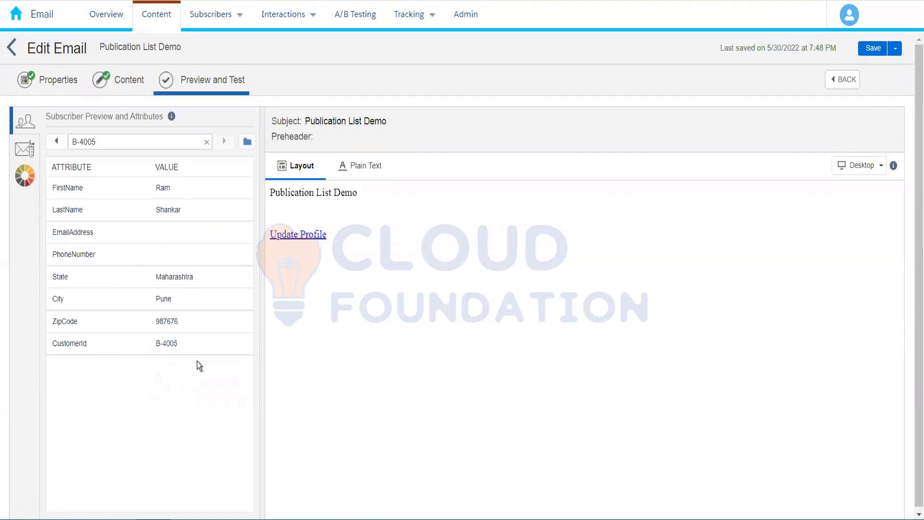
triple_click(164, 340)
key(ctrl+c)
click(120, 86)
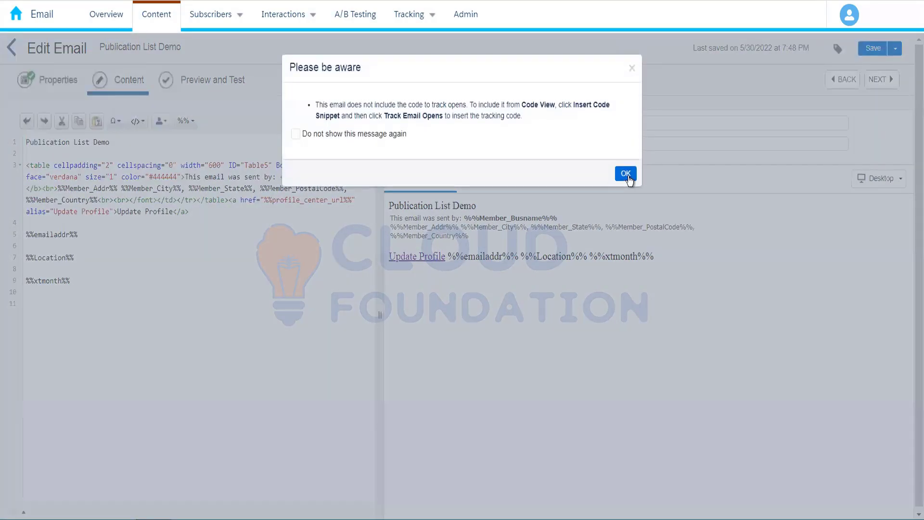
Add line 11 'Your customer id is %%cusstomerid%%' to the code and save to preview it
click(626, 174)
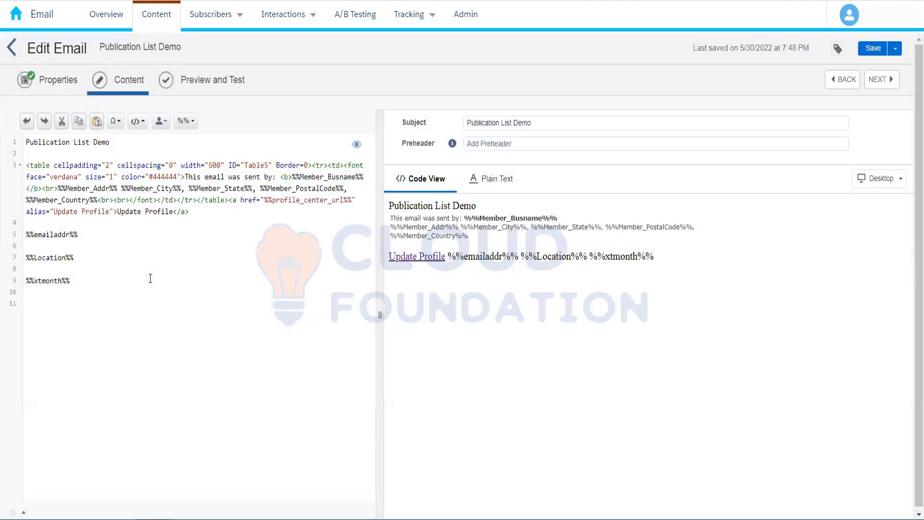
click(150, 278)
key(Return)
key(Return)
text(Your )
text(custome r id is)
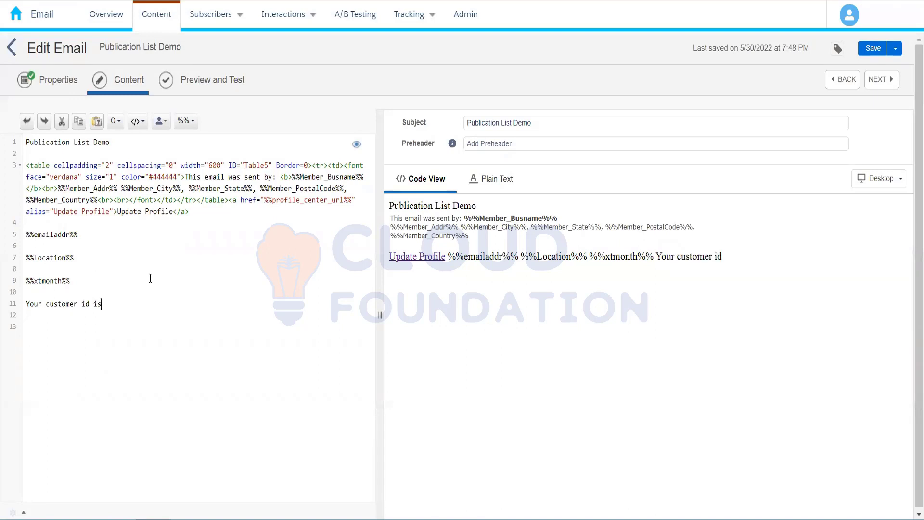
text(%%)
key(ctrl+v)
key(BackSpace)
key(BackSpace)
key(BackSpace)
key(BackSpace)
key(BackSpace)
key(BackSpace)
key(BackSpace)
key(BackSpace)
key(BackSpace)
key(BackSpace)
text(%%cusstomerid)
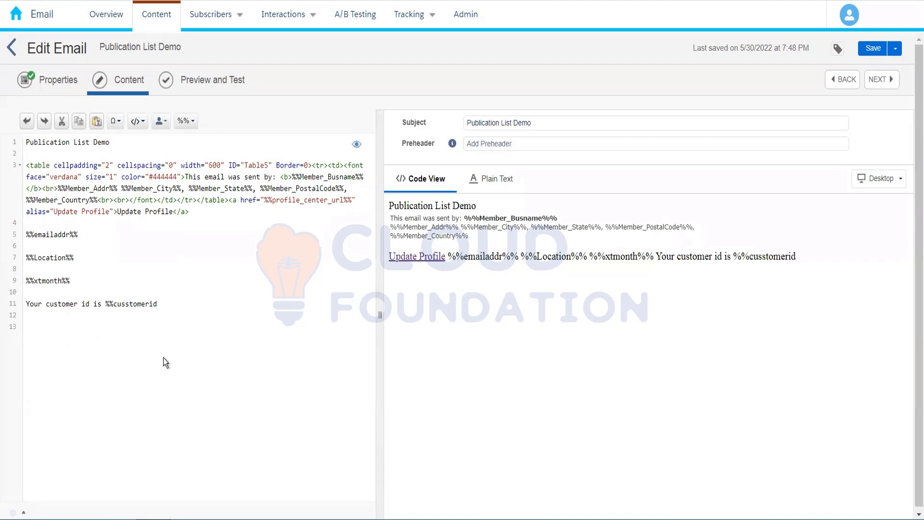
text(%%)
click(210, 81)
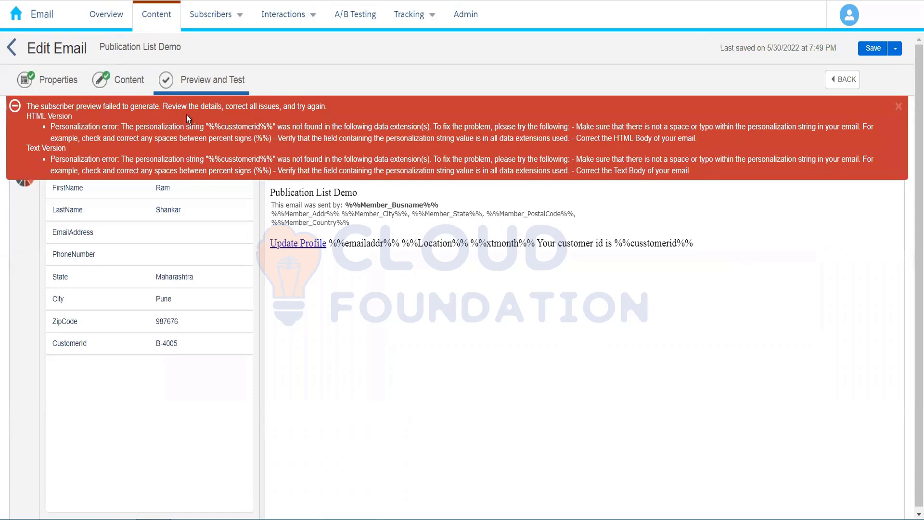
Fix %%cusstomerid%% to %%customerid%% and preview 'Your customer id is B-4005'
click(129, 80)
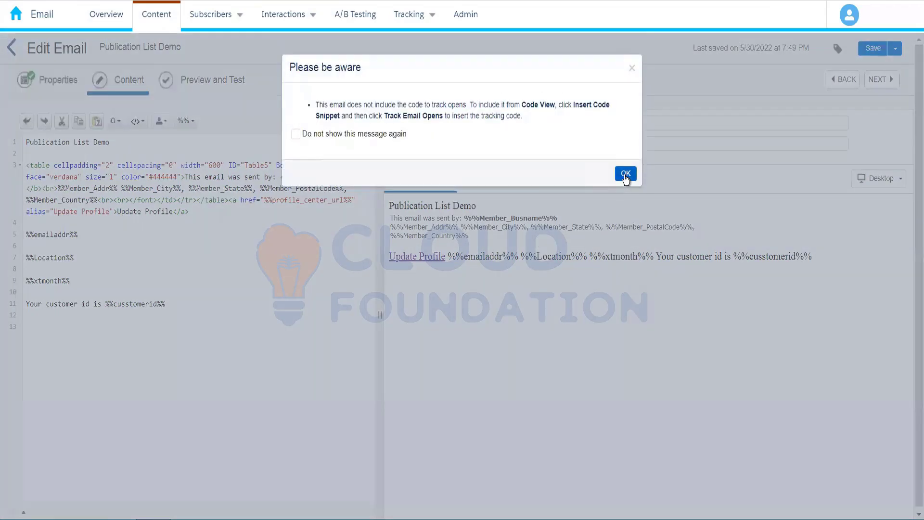
click(625, 174)
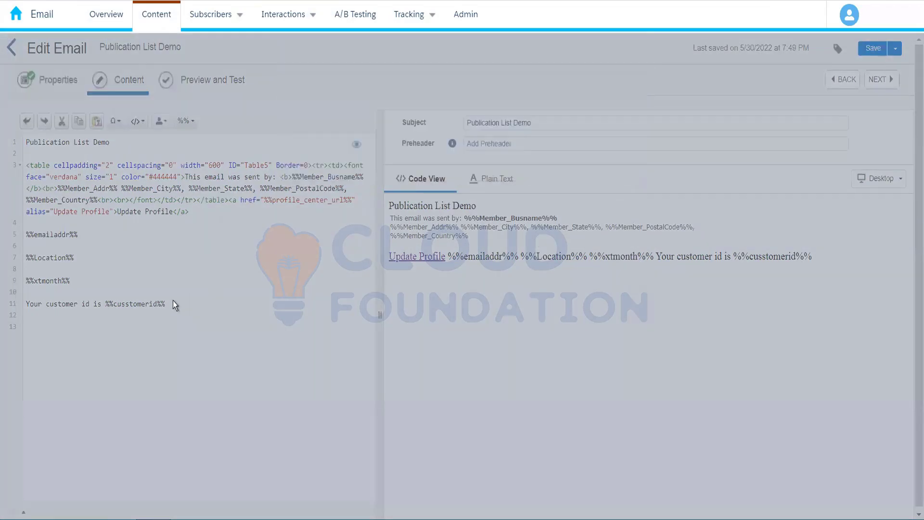
click(133, 303)
key(BackSpace)
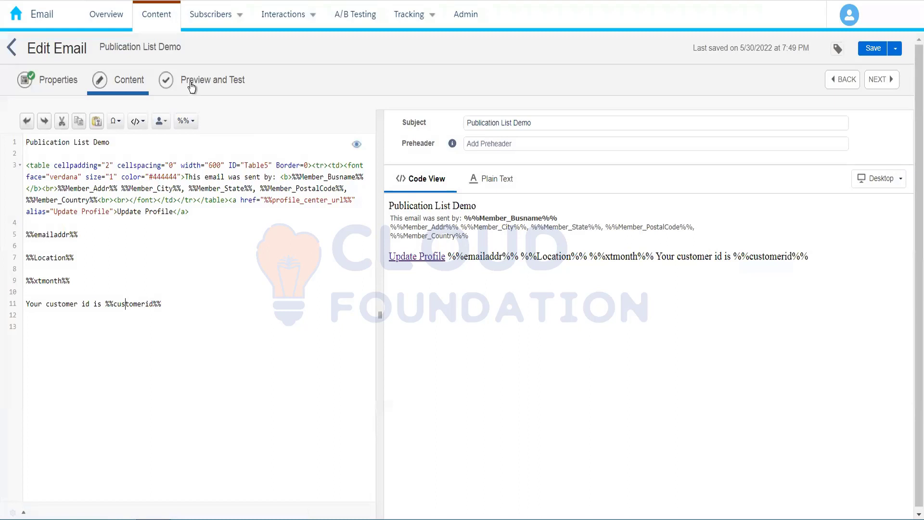
click(192, 85)
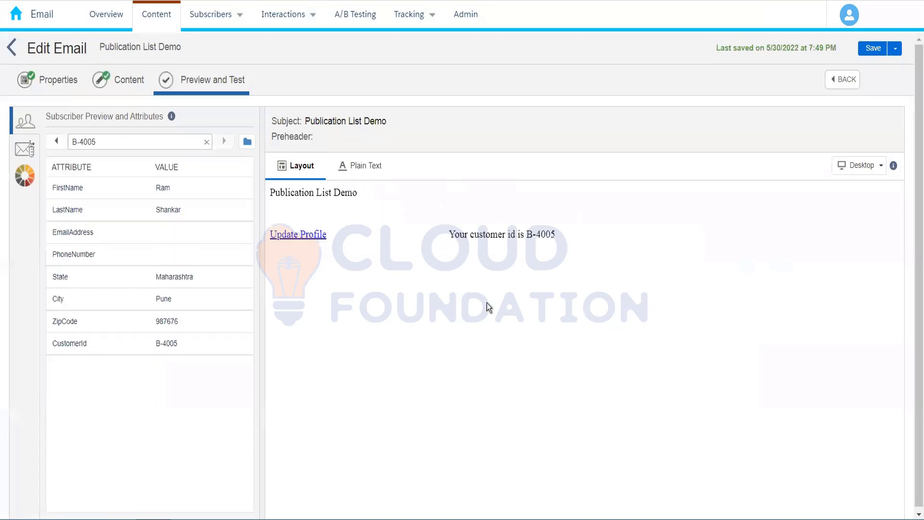
Preview the previous subscriber, B-4004, and confirm its customer id line before returning to the content
drag(449, 235, 584, 230)
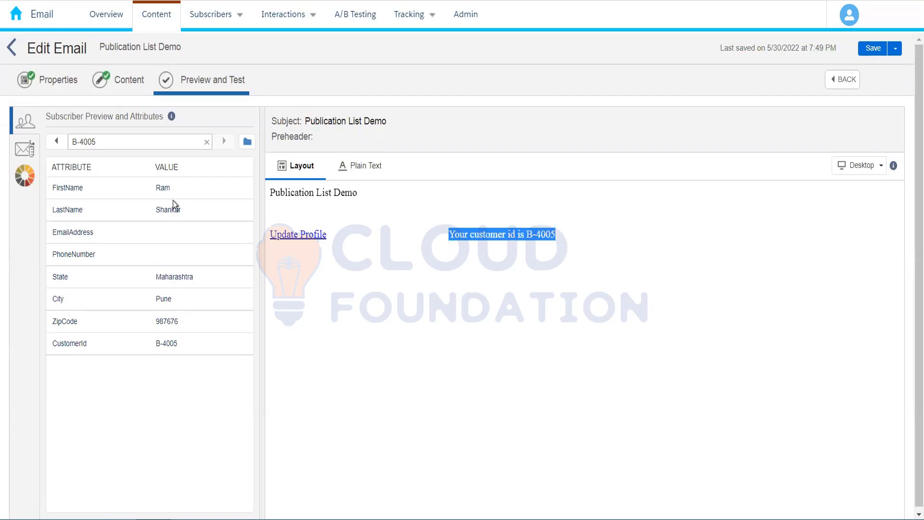
click(56, 142)
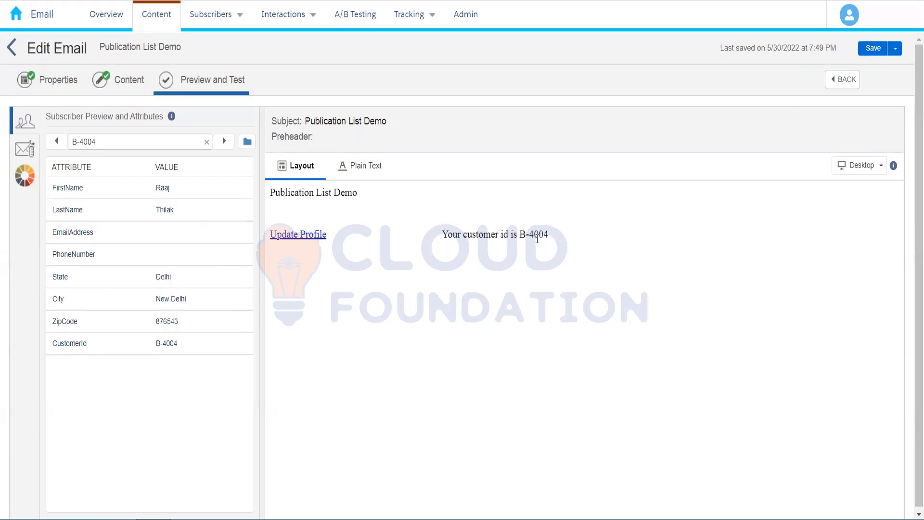
drag(519, 235, 562, 235)
click(131, 85)
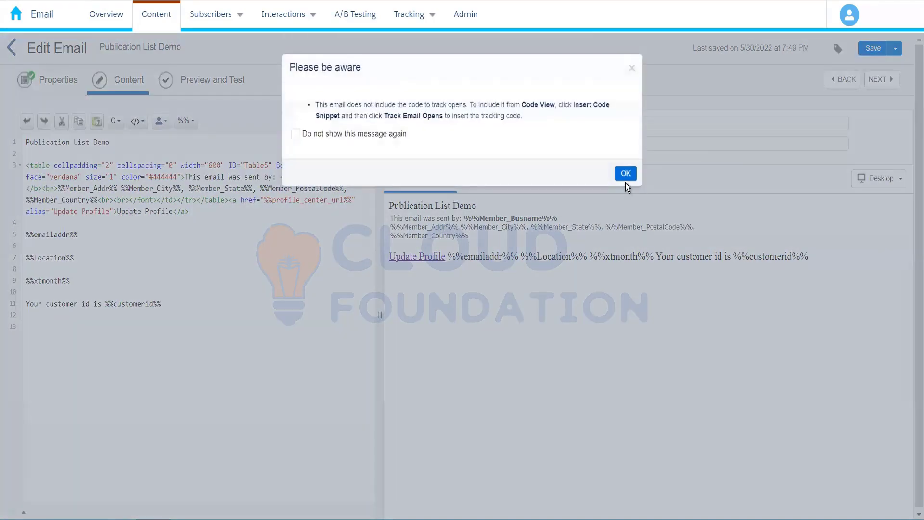
Replace the placeholder lines with 'Hello %%firstname%%,' and 'Your order has been placed successfully.'
click(624, 176)
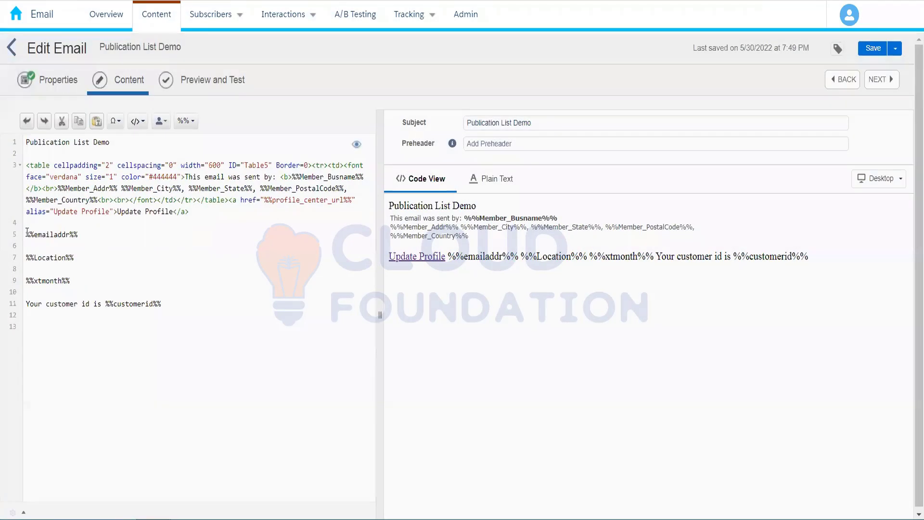
click(13, 234)
key(shift+Down)
key(shift+Down)
key(shift+Down)
key(shift+Down)
text(He)
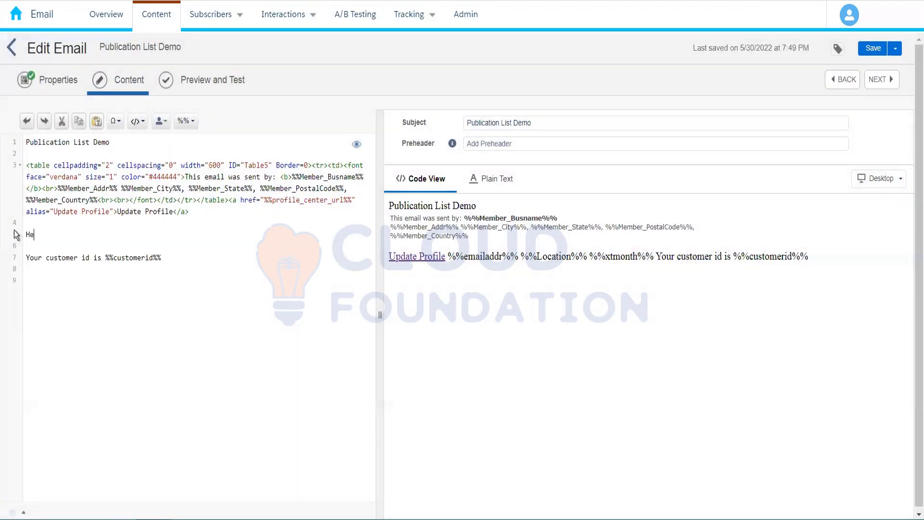
text(llo)
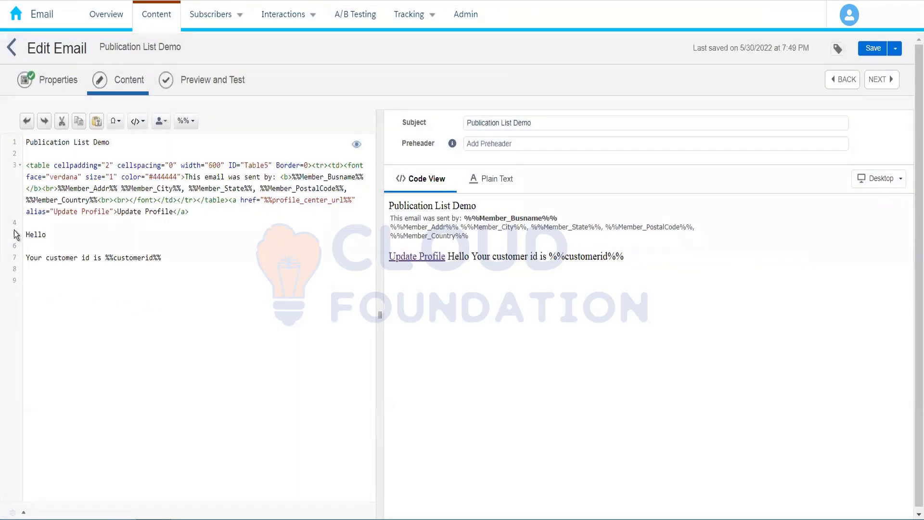
text( %%firstname)
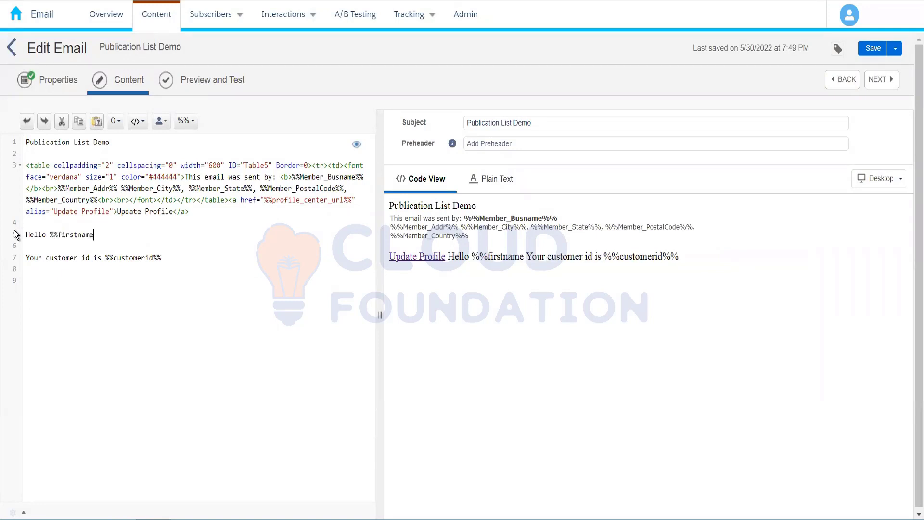
text(%%,)
key(Return)
key(Return)
text(Your ord)
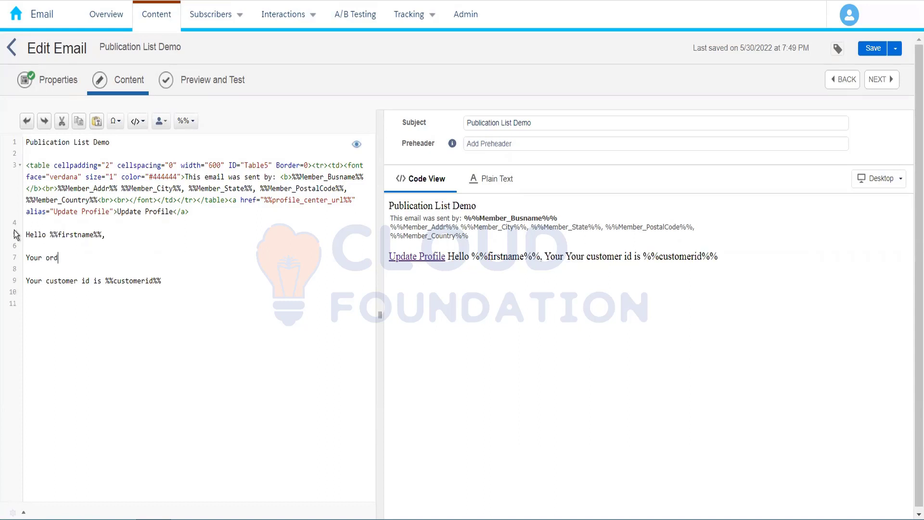
text(er has been plca)
text(ed)
key(BackSpace)
key(BackSpace)
key(BackSpace)
key(BackSpace)
key(BackSpace)
text(aced successfully.)
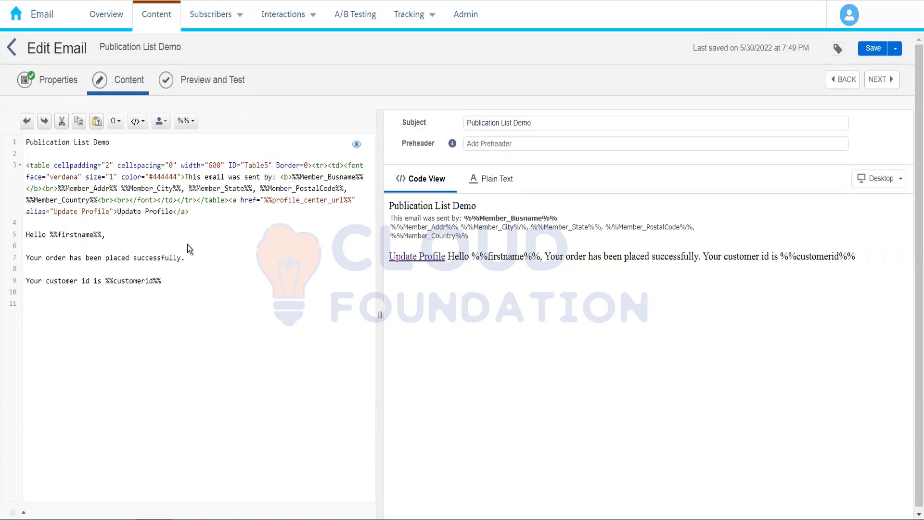
Reword line 9 to 'Your order no is' and save to preview the updated email
drag(78, 281, 46, 283)
text(order)
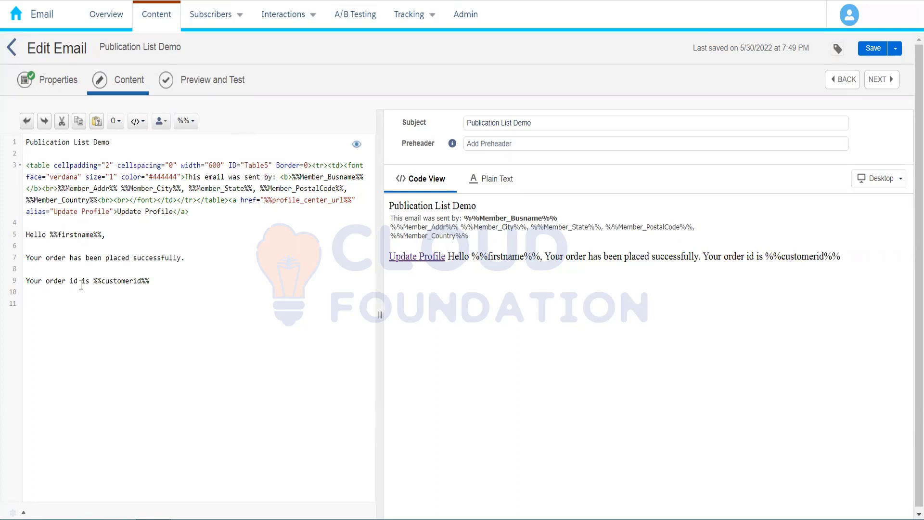
key(BackSpace)
key(BackSpace)
text(no)
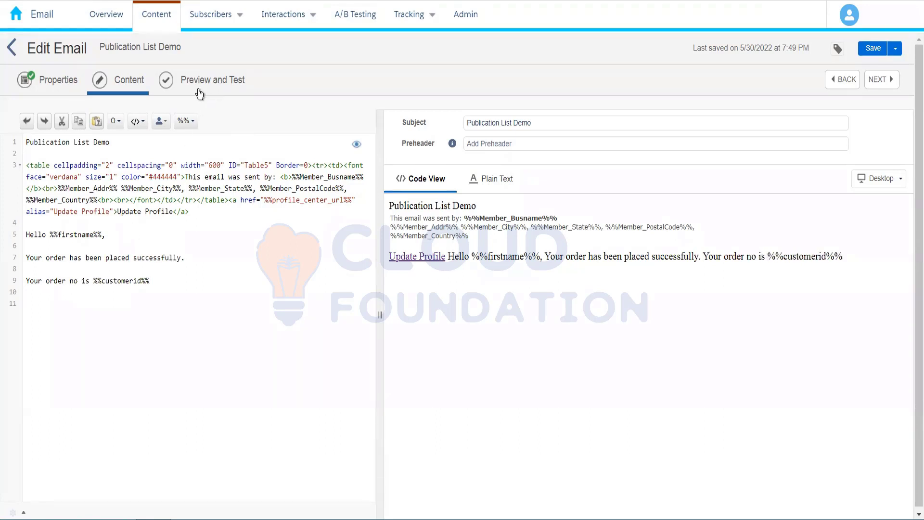
click(200, 94)
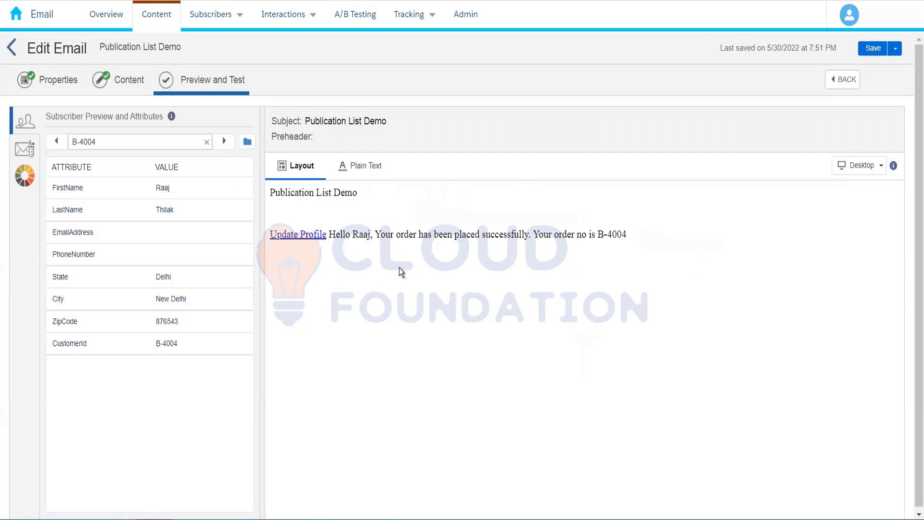
Go back to the Content step, acknowledging the open-tracking notice
click(119, 80)
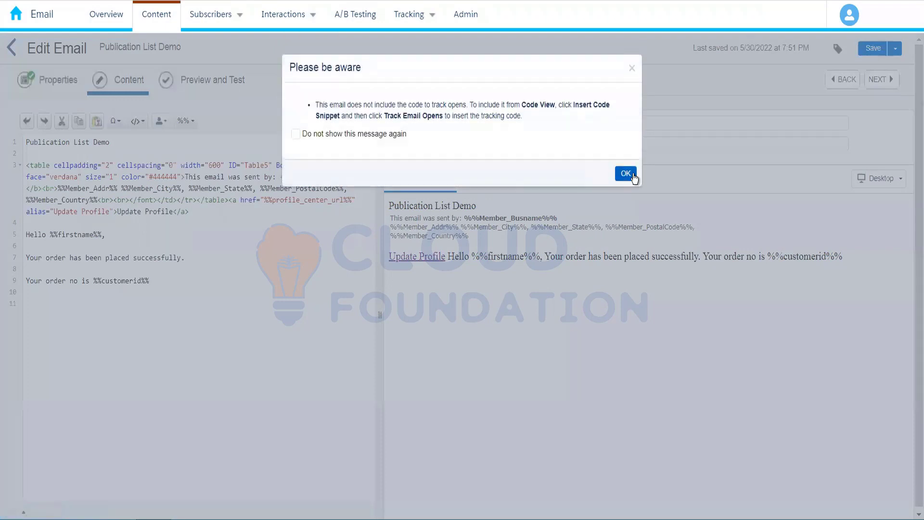
click(633, 176)
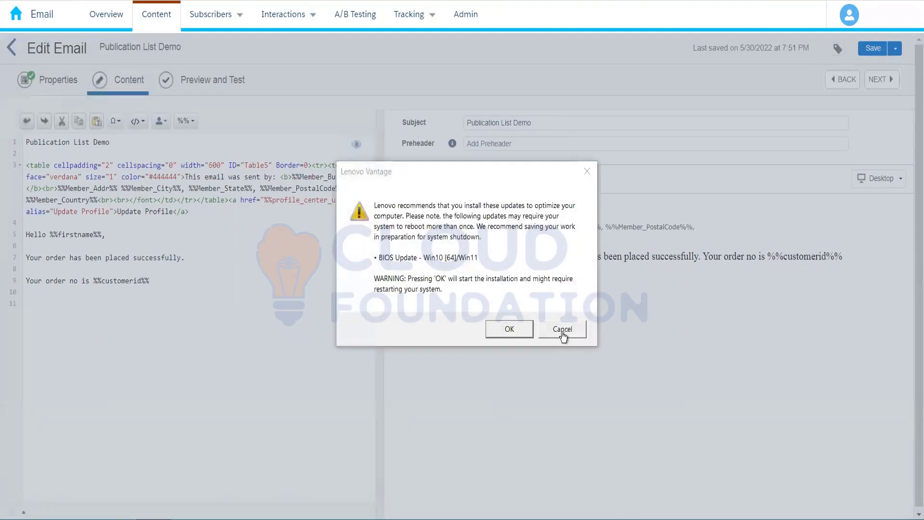
Dismiss the system update prompt and open then close the subject's Insert attributes list, leaving 'Publication List Demo' unchanged
click(559, 326)
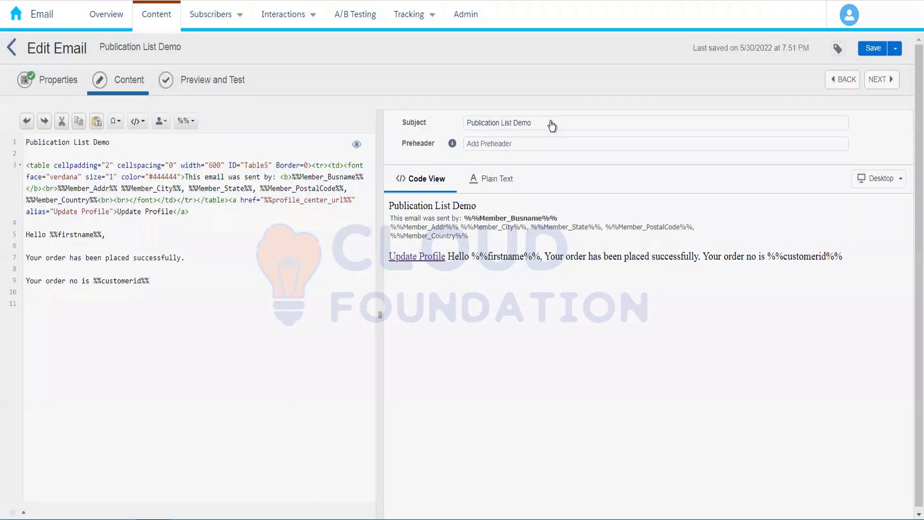
click(552, 128)
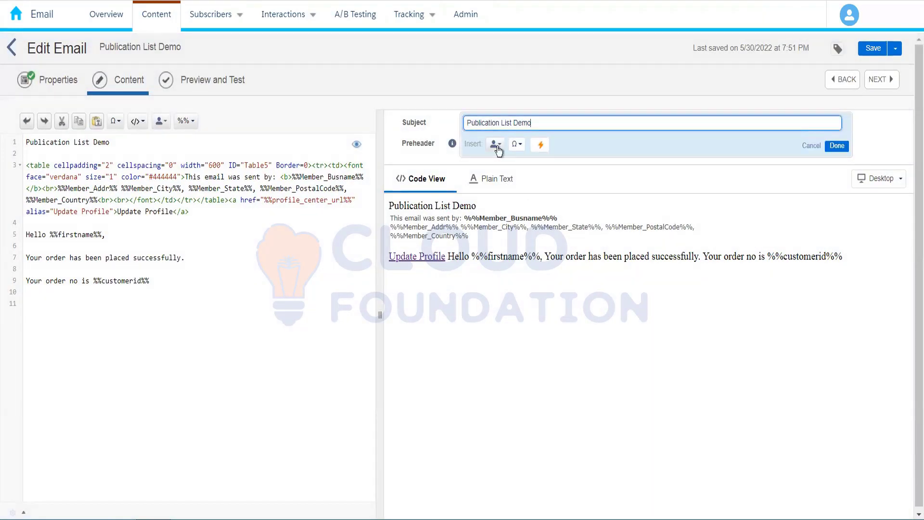
click(495, 144)
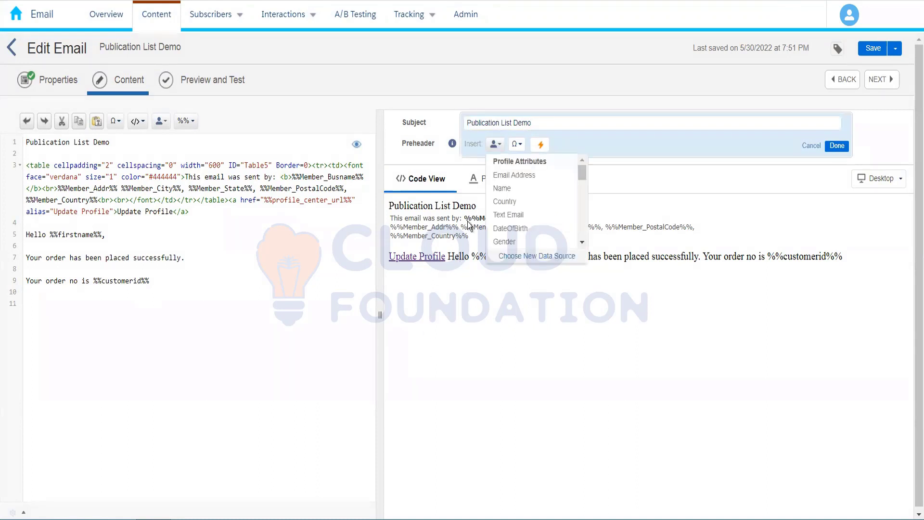
click(539, 145)
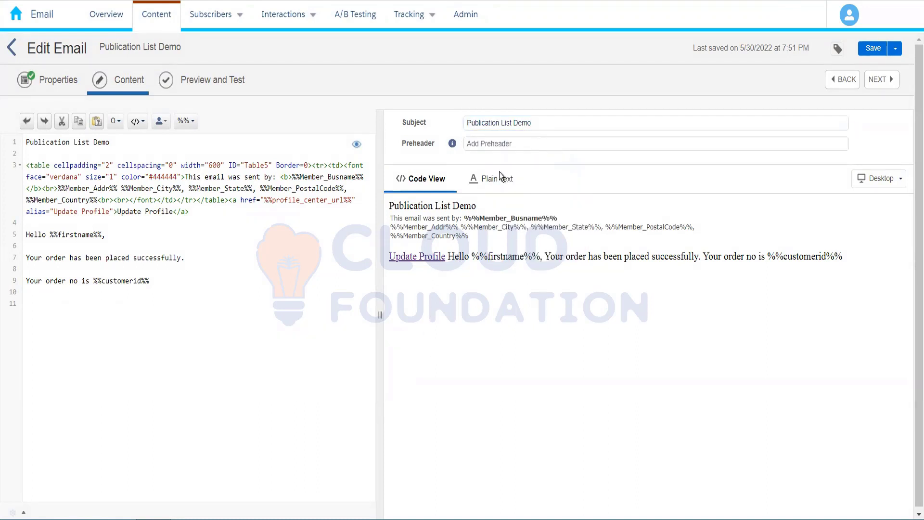